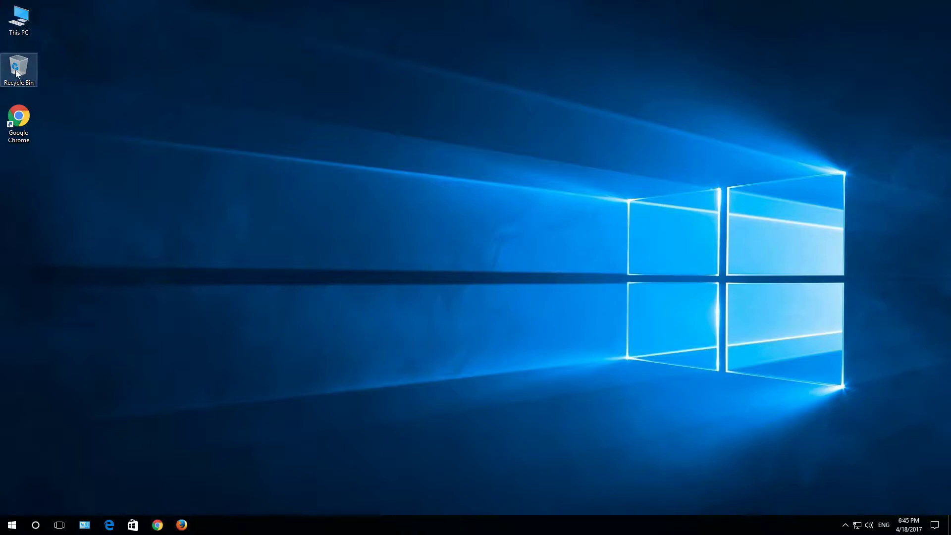
Step: Open Google Chrome and search the web for "teamviewer"
left_click(19, 117)
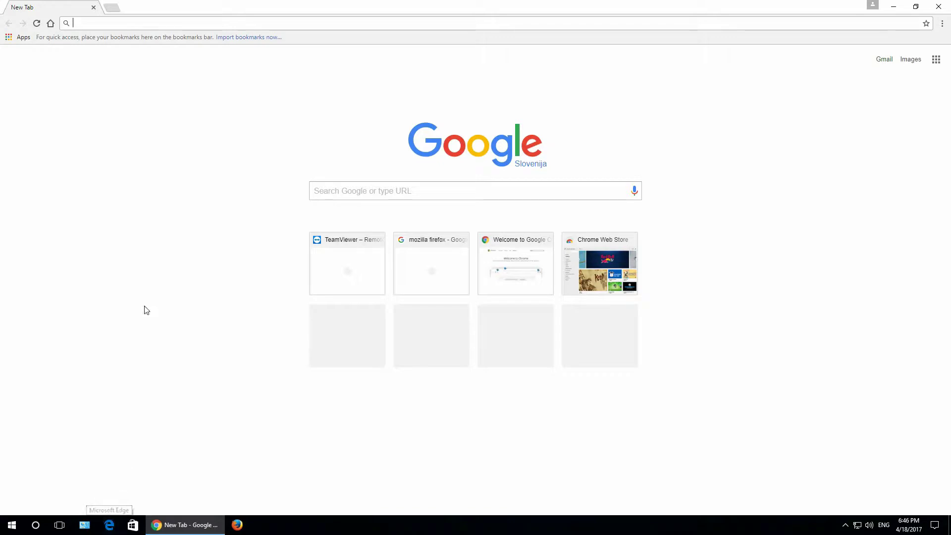
left_click(468, 188)
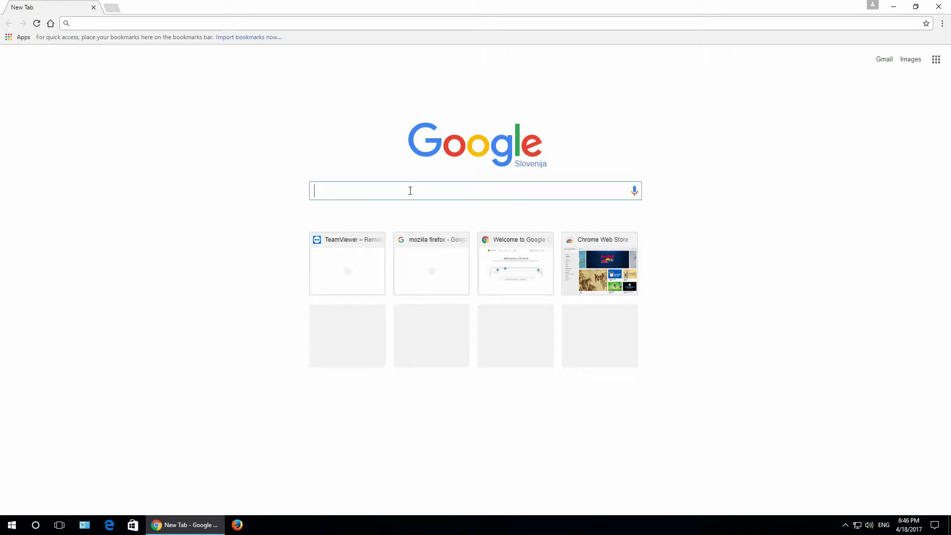
type("teamviewer")
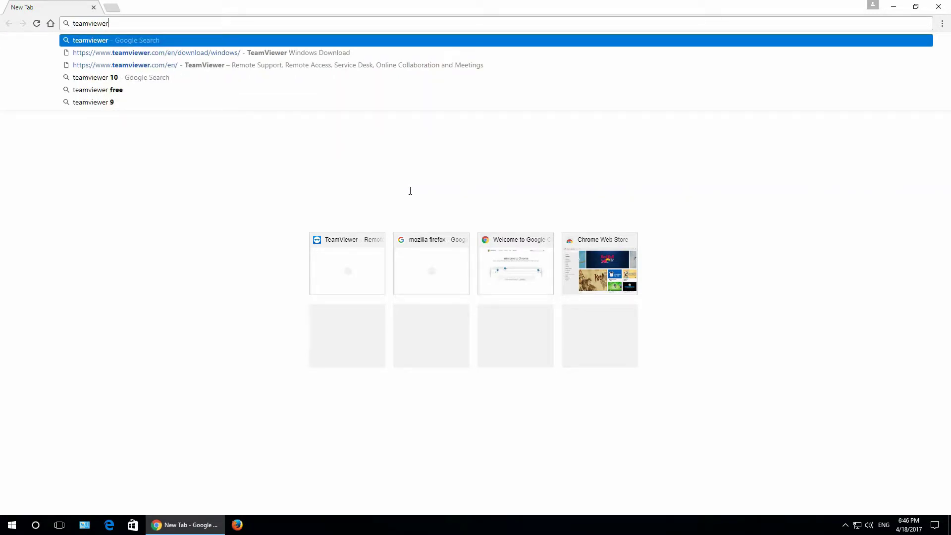
key("Return")
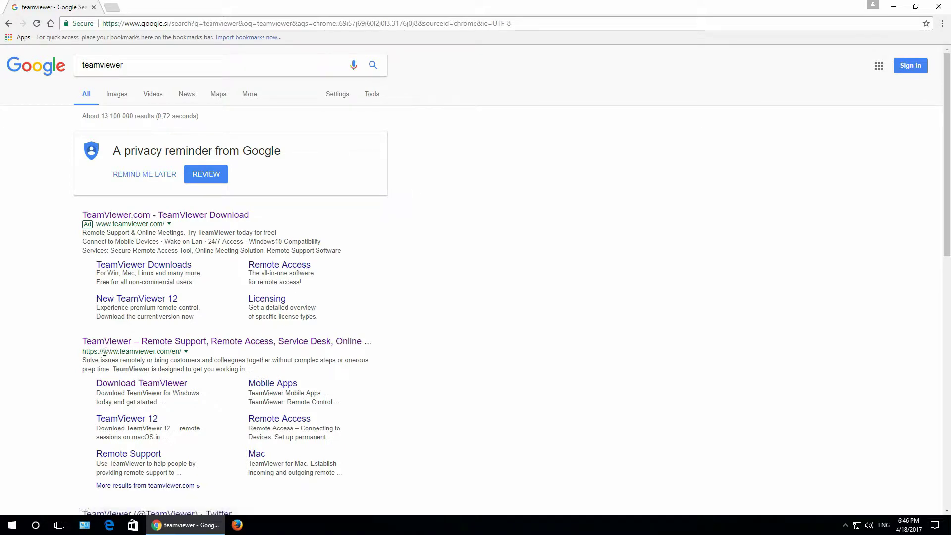
Step: Open the Download TeamViewer page from the official teamviewer.com search result
left_click_drag(103, 351, 171, 349)
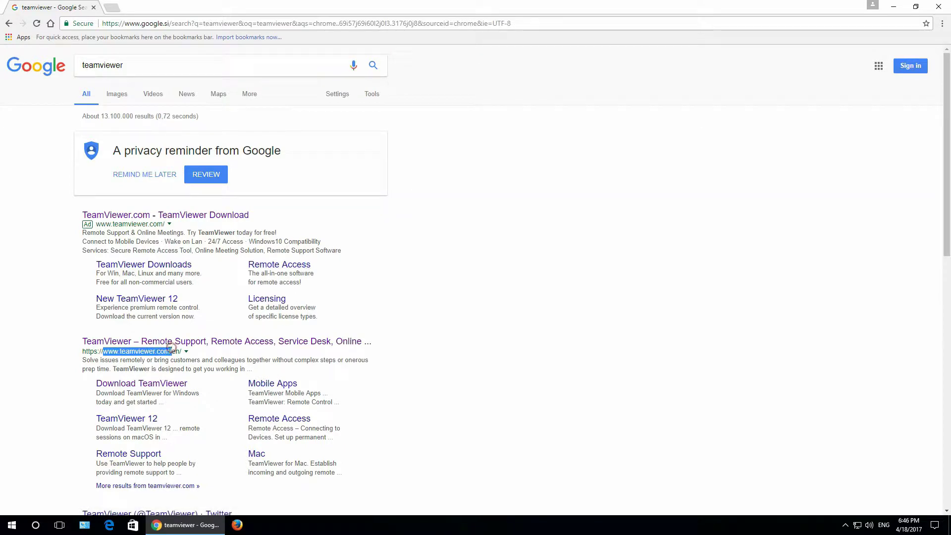
left_click(216, 403)
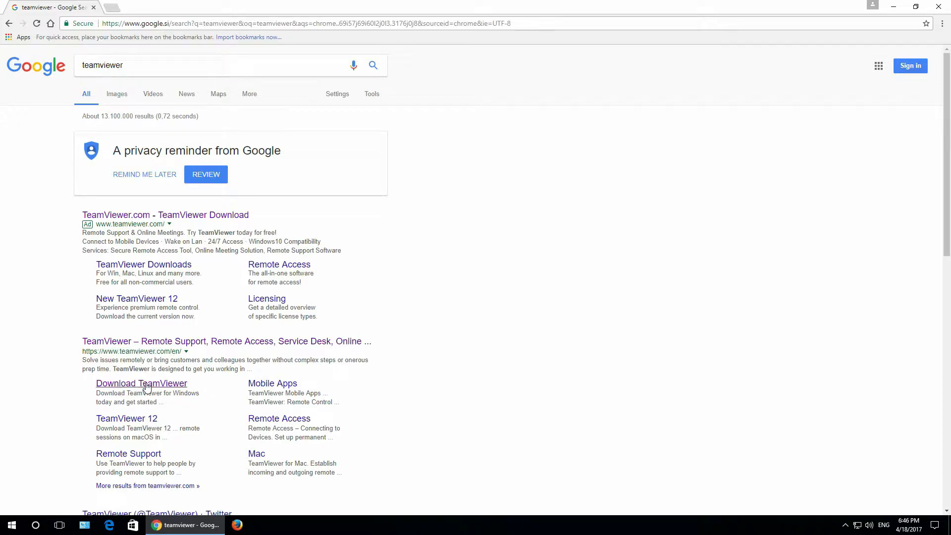
left_click(147, 385)
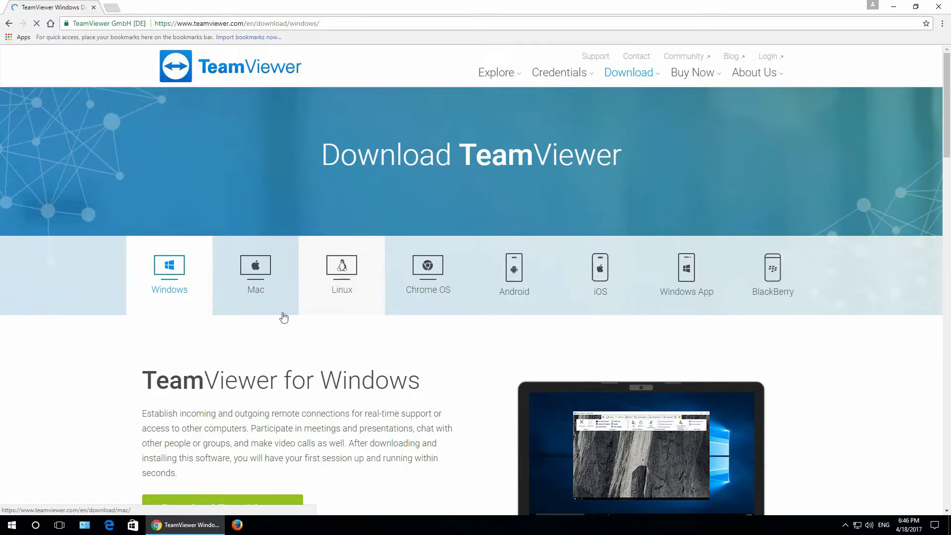
Step: Download TeamViewer QuickSupport from the Additional Downloads section of the Windows download page
scroll(410, 435, "down", 2)
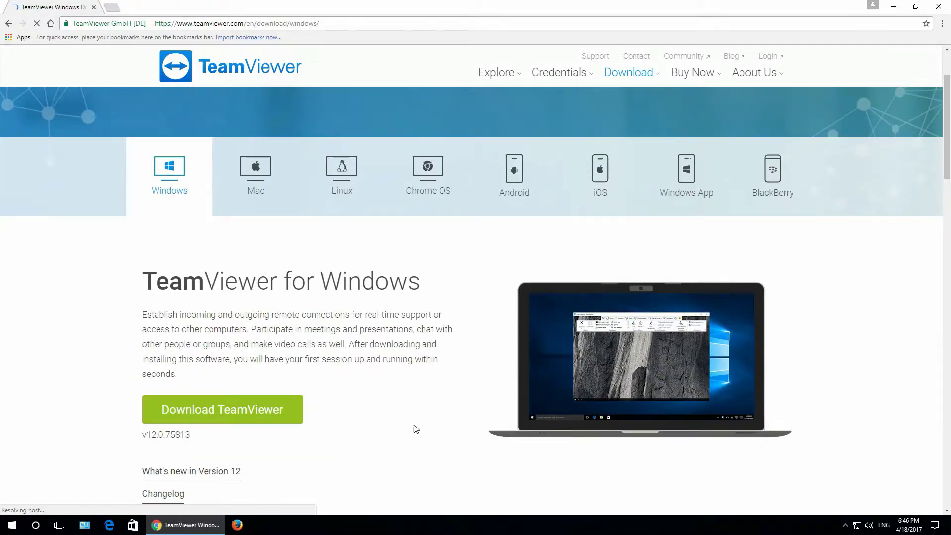
scroll(421, 436, "down", 2)
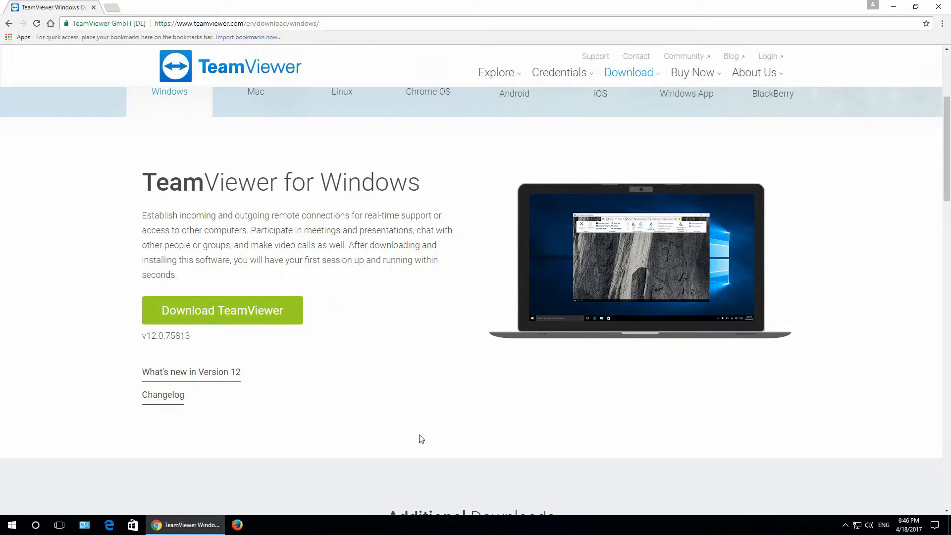
scroll(421, 437, "down", 5)
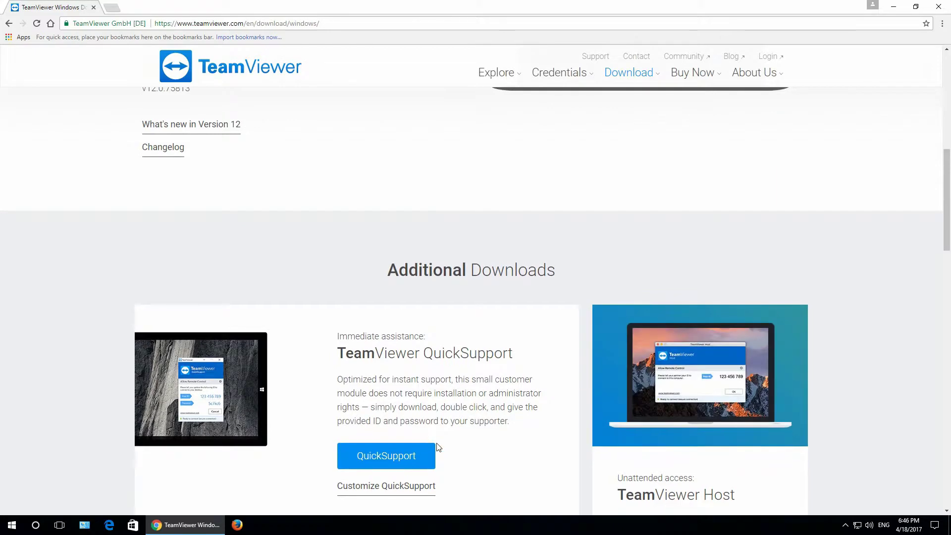
left_click(384, 456)
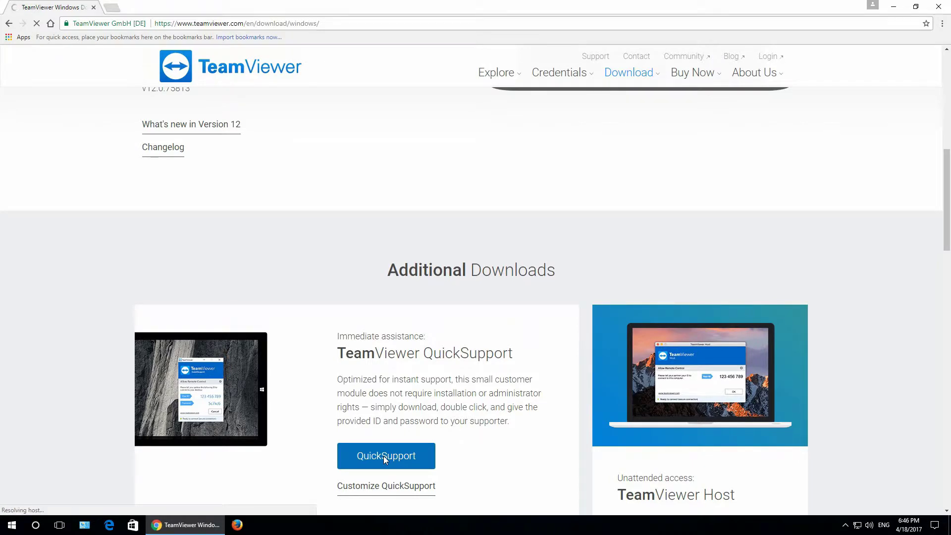
Step: Download the full TeamViewer for Windows installer from the main section of the page
scroll(383, 456, "up", 4)
scroll(384, 456, "up", 3)
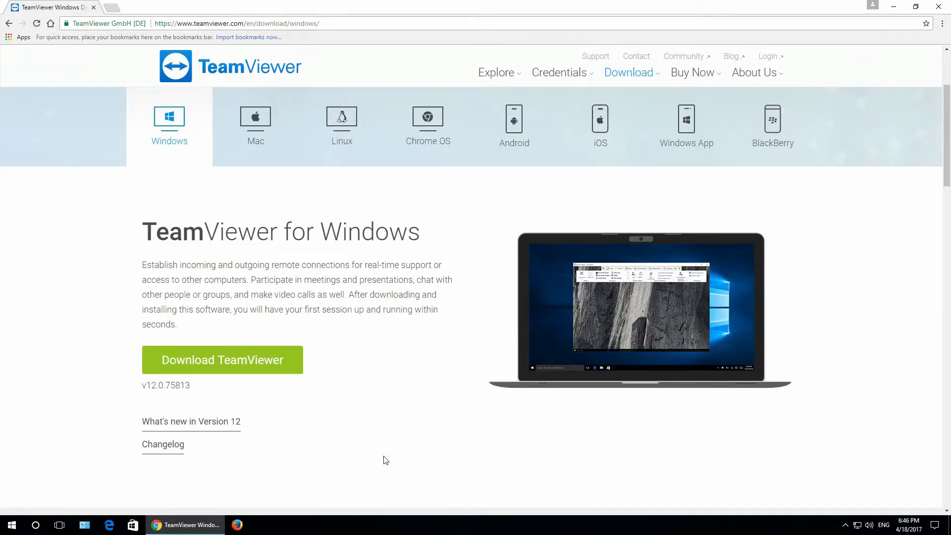
scroll(385, 458, "up", 1)
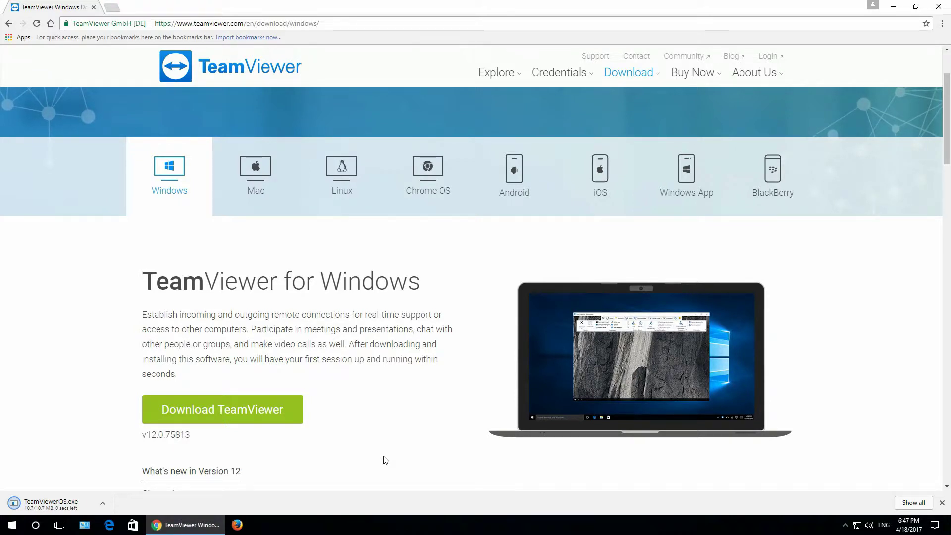
left_click_drag(131, 282, 446, 283)
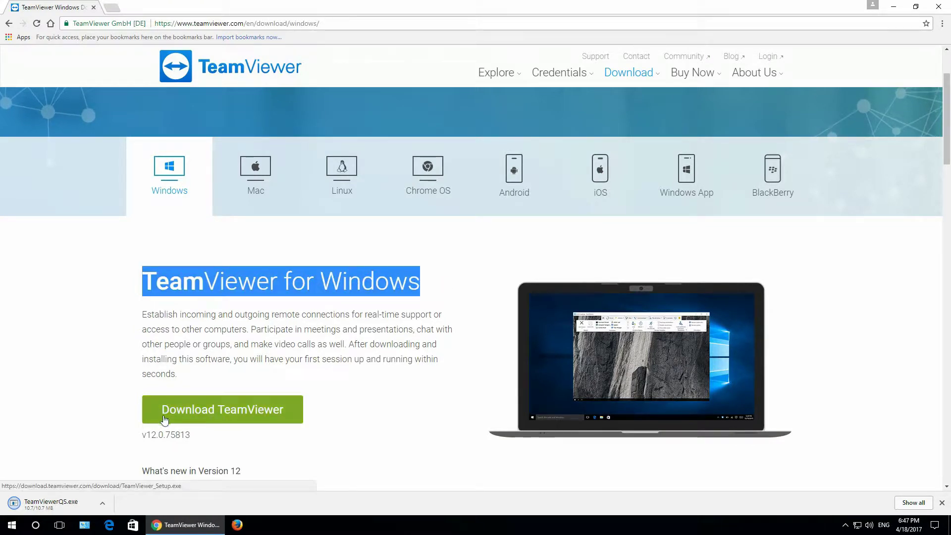
left_click(232, 420)
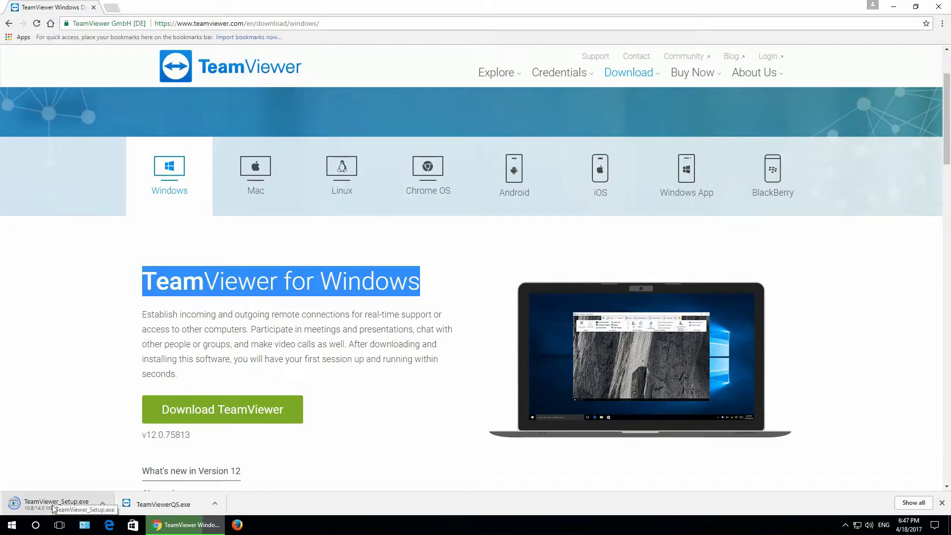
Step: Run the downloaded TeamViewerQS.exe, minimize the browser and reposition the QuickSupport window on the desktop
left_click(179, 504)
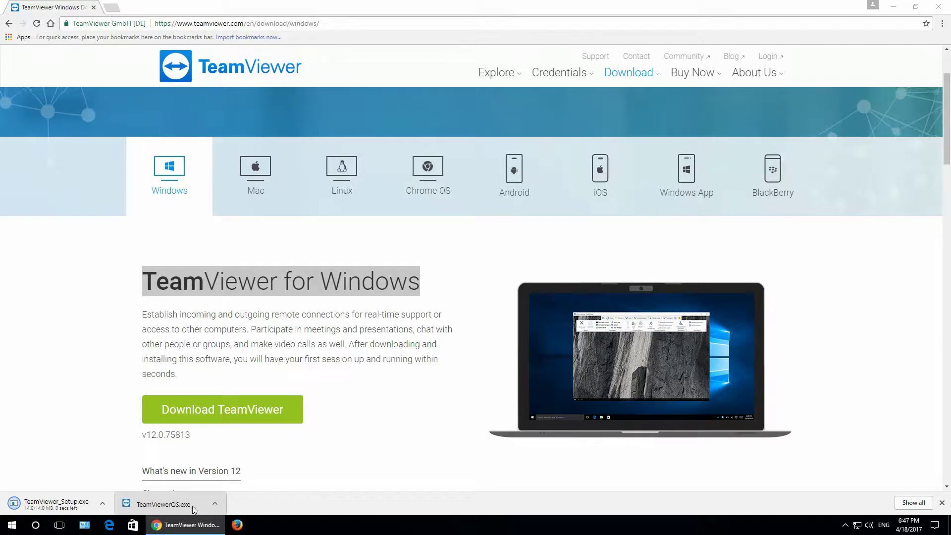
left_click(894, 7)
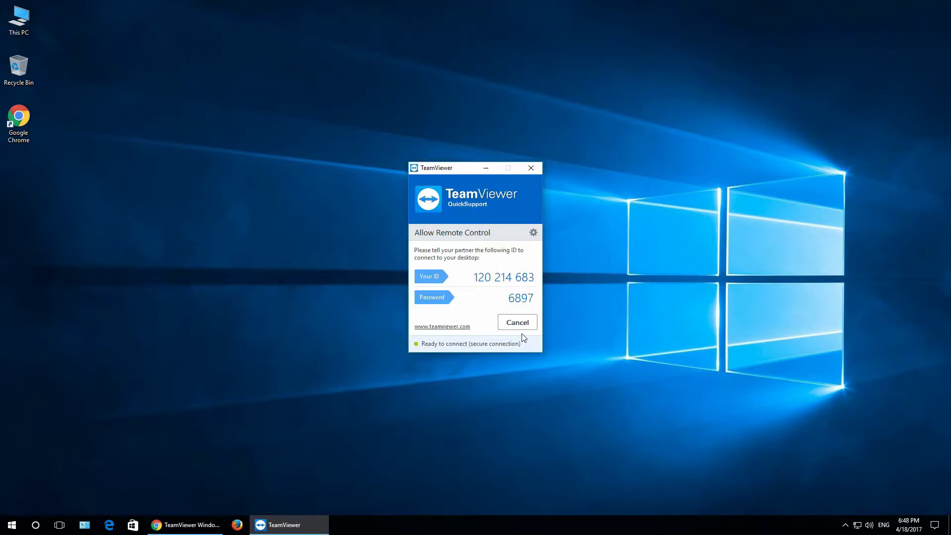
left_click_drag(484, 209, 538, 228)
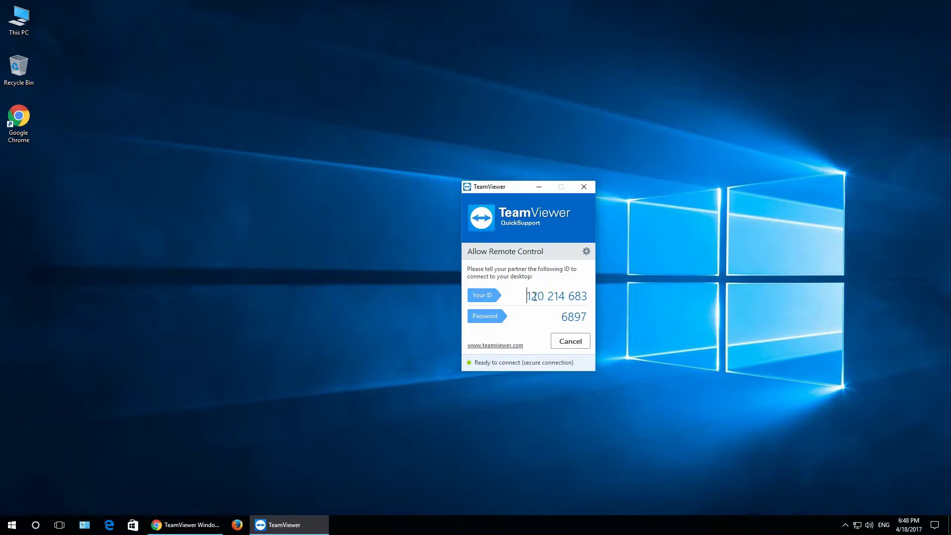
Step: Highlight the QuickSupport ID and password that a partner needs for connecting to this computer
double_click(579, 300)
double_click(570, 316)
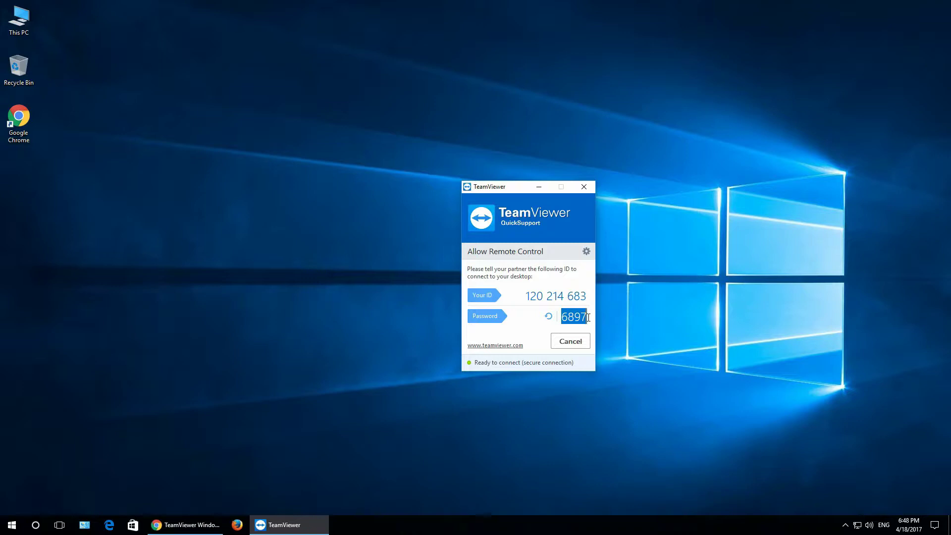
left_click_drag(528, 296, 589, 321)
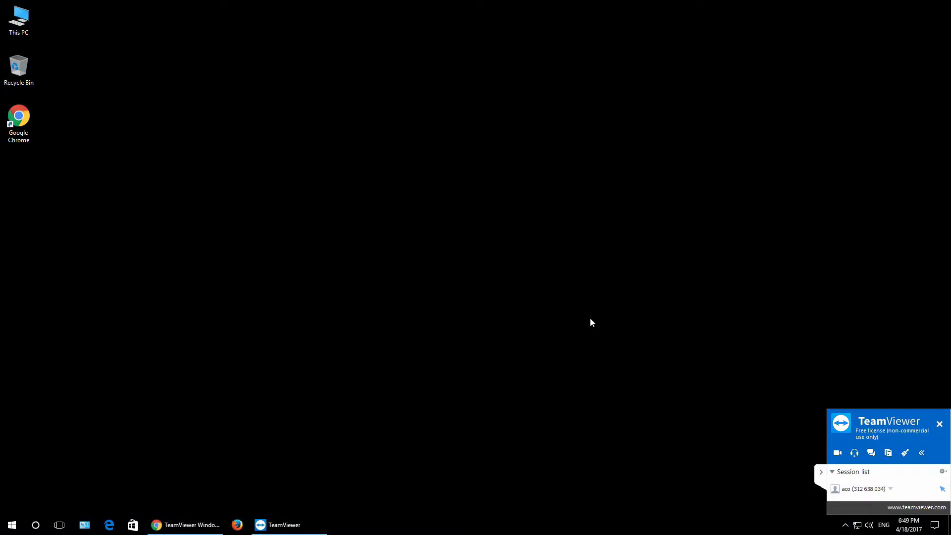
Step: Collapse the TeamViewer session panel, and open and dismiss the desktop's context menu during the remote session
left_click(821, 472)
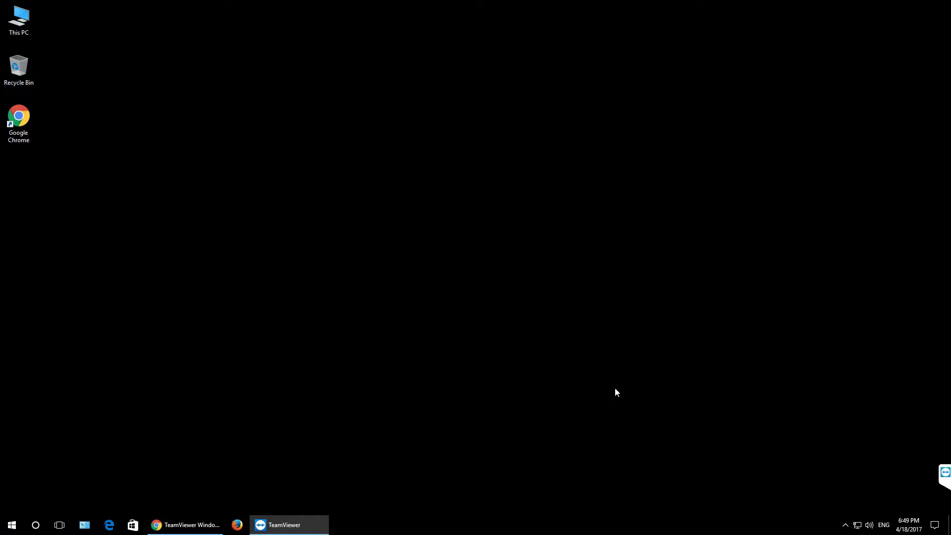
right_click(218, 218)
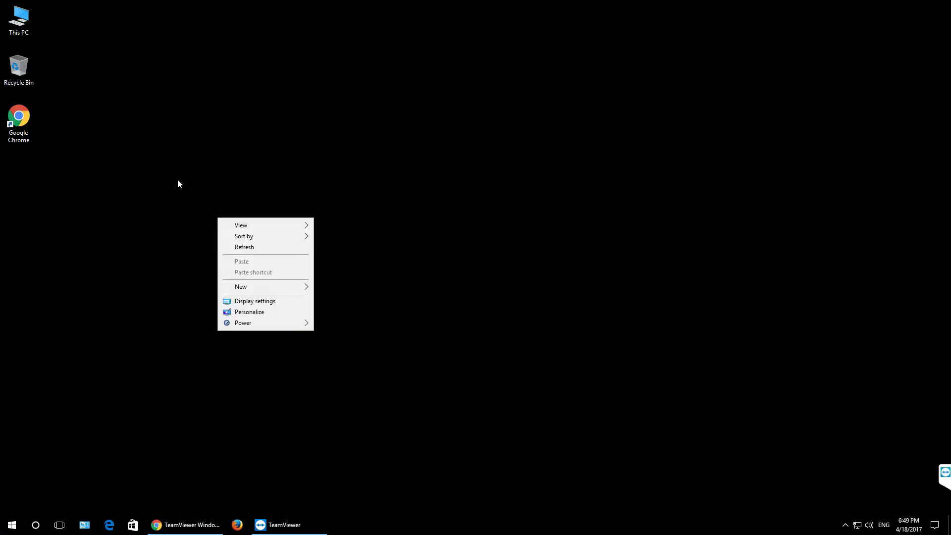
left_click(188, 227)
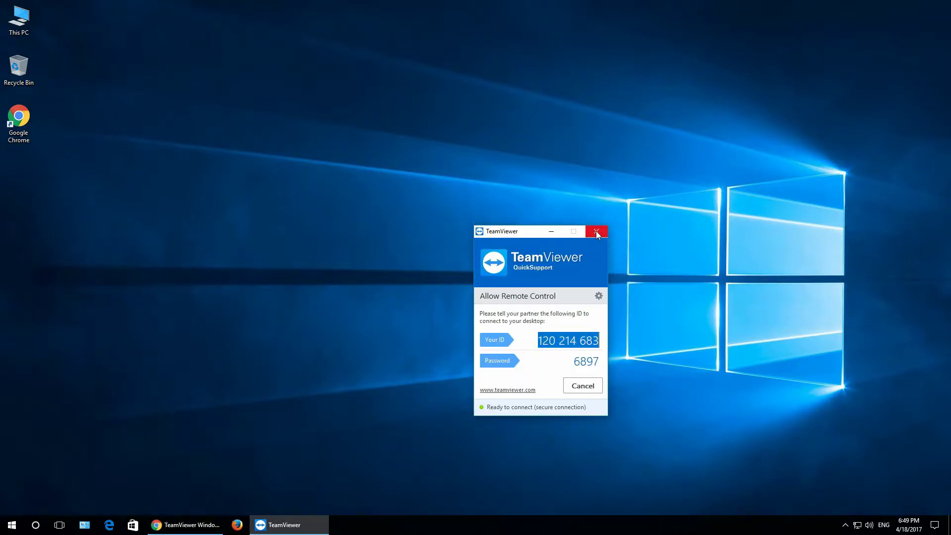
Step: Close TeamViewer QuickSupport, switch back to Chrome and dismiss the TeamViewer promotional window
left_click(596, 231)
left_click(187, 524)
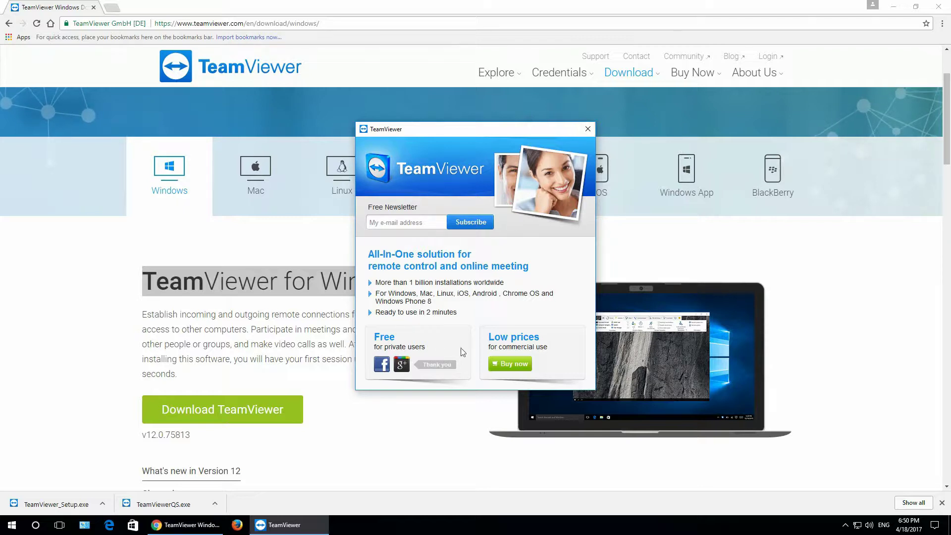
left_click(589, 129)
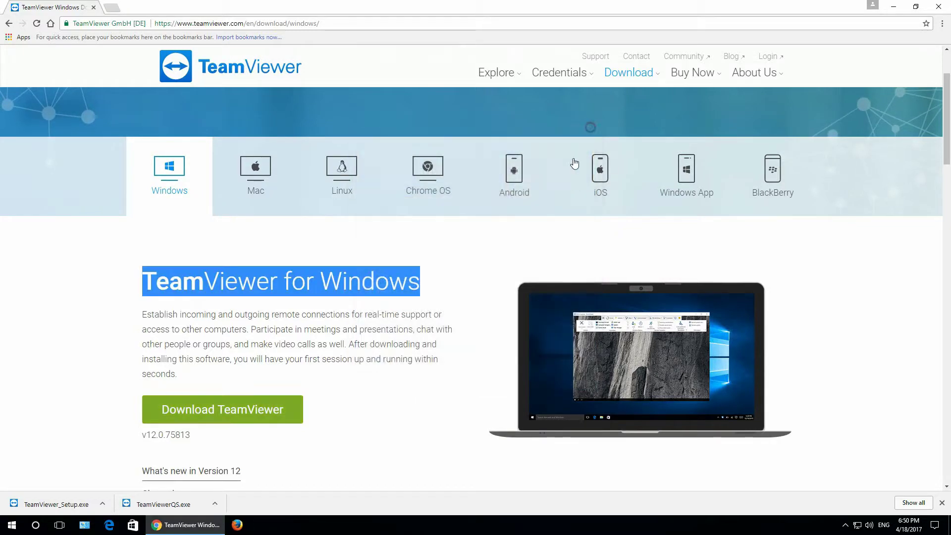
Step: Run the downloaded TeamViewer_Setup.exe and minimize the browser
left_click(374, 313)
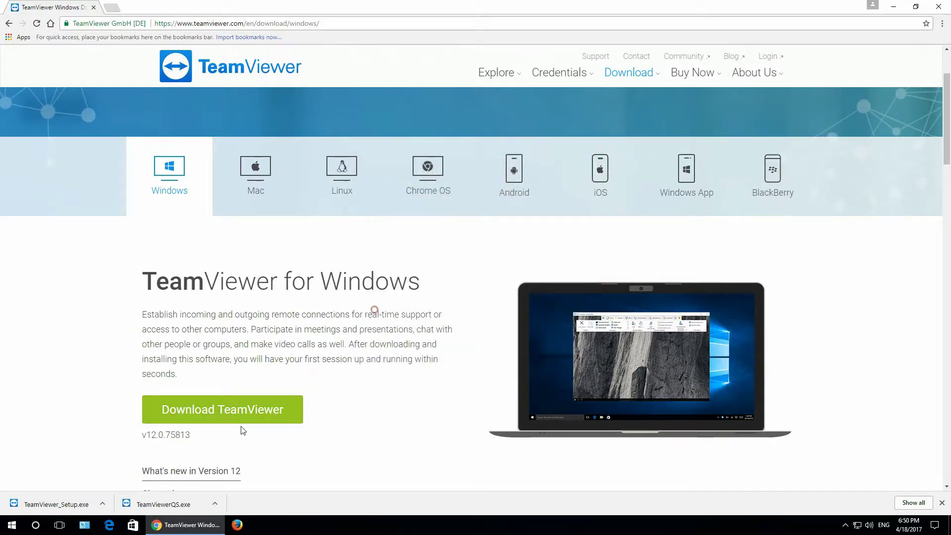
left_click(51, 505)
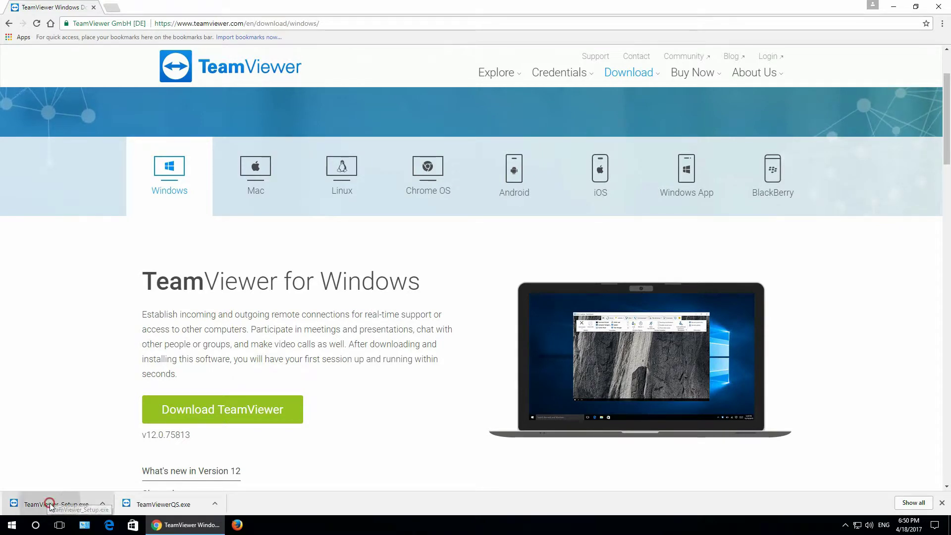
left_click(897, 7)
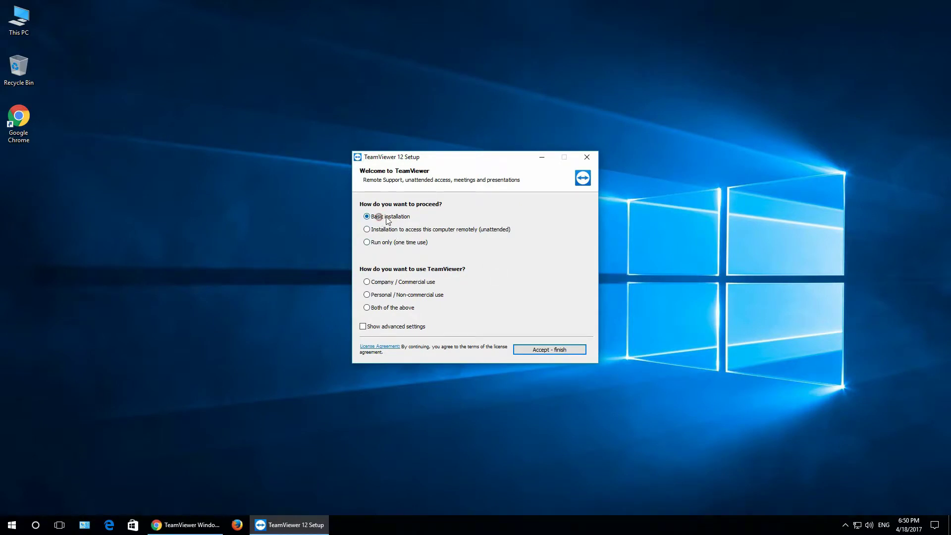
Step: Install TeamViewer 12 with the Basic installation option for Personal / Non-commercial use, accepting the license agreement
left_click(368, 242)
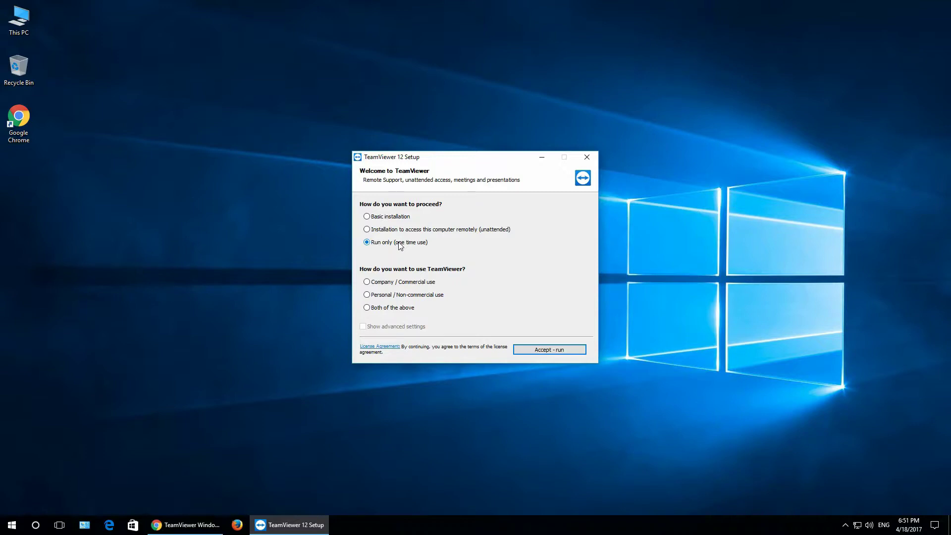
left_click(383, 217)
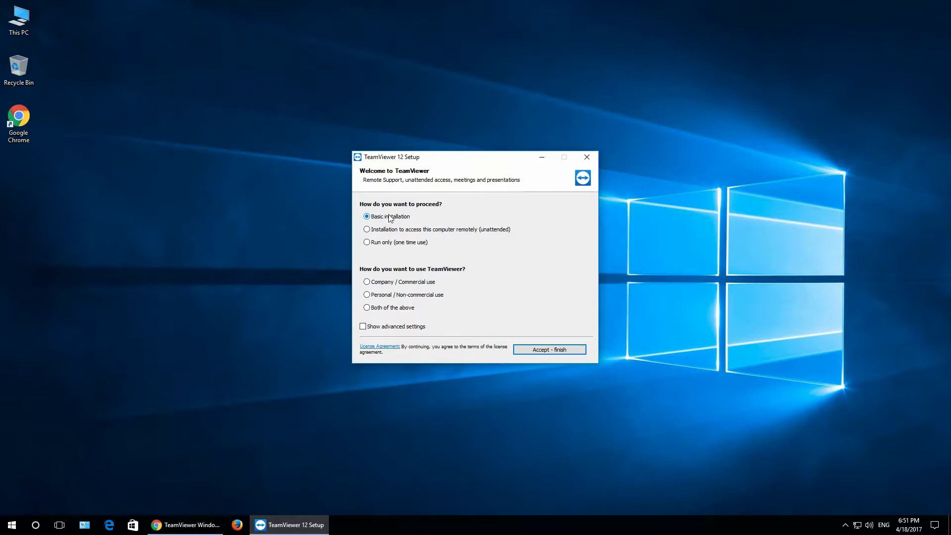
left_click(386, 296)
left_click(560, 348)
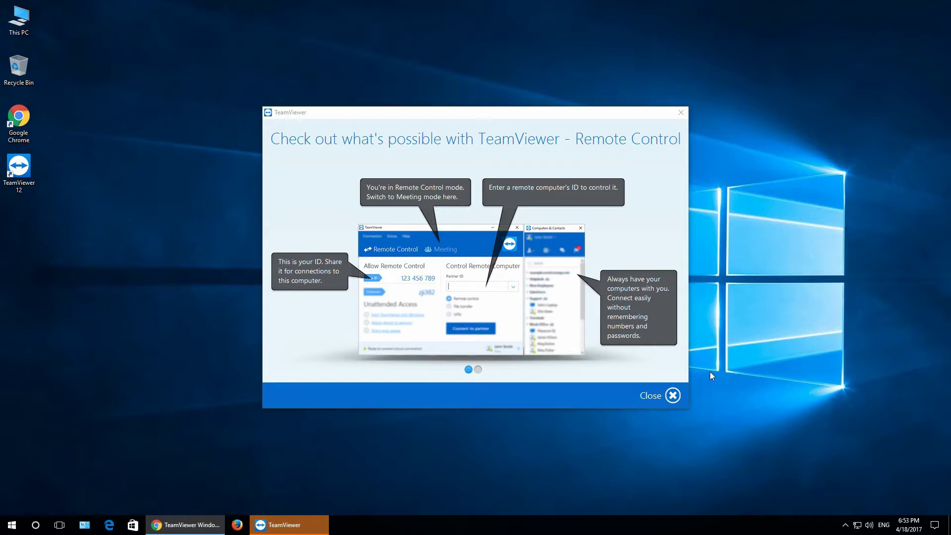
Step: Review the Remote Control and Meeting introduction pages, close the introduction and reposition the TeamViewer main window
left_click(478, 370)
left_click(469, 370)
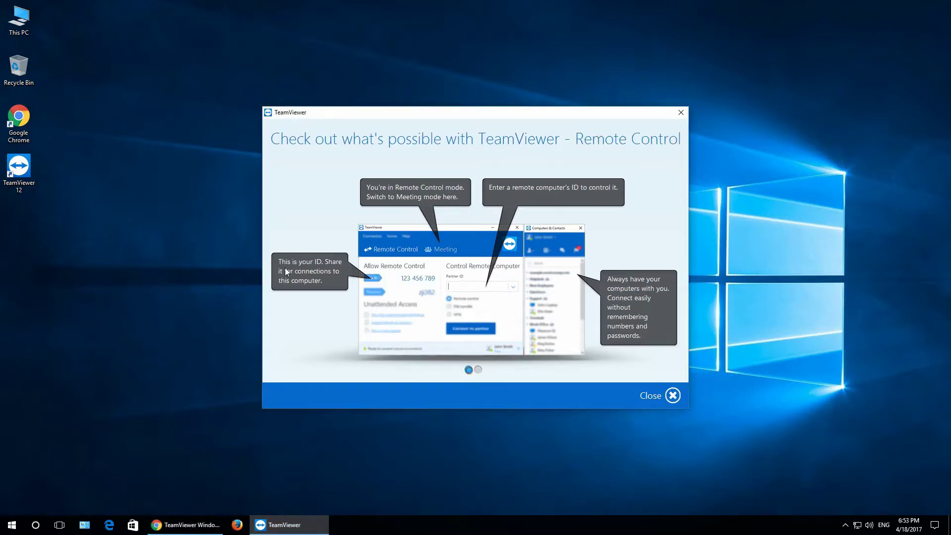
left_click(478, 370)
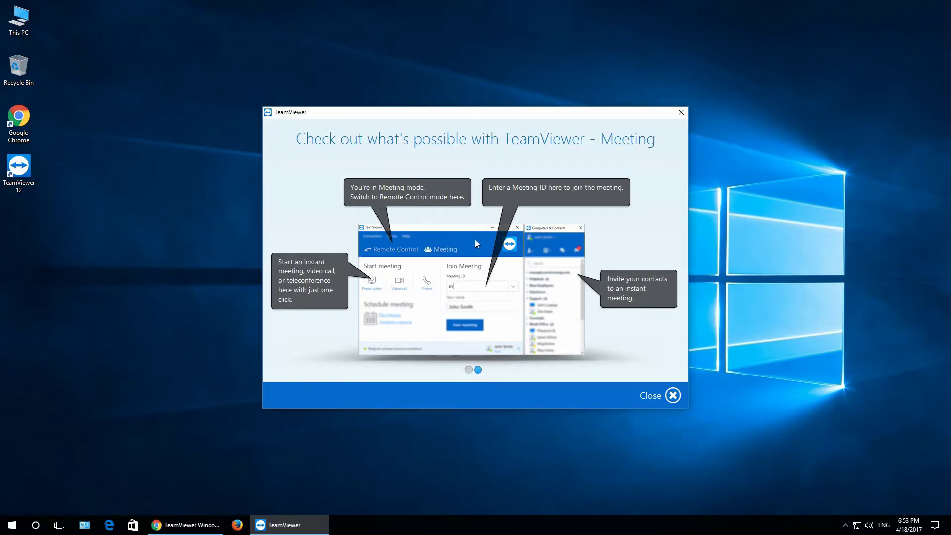
left_click(668, 396)
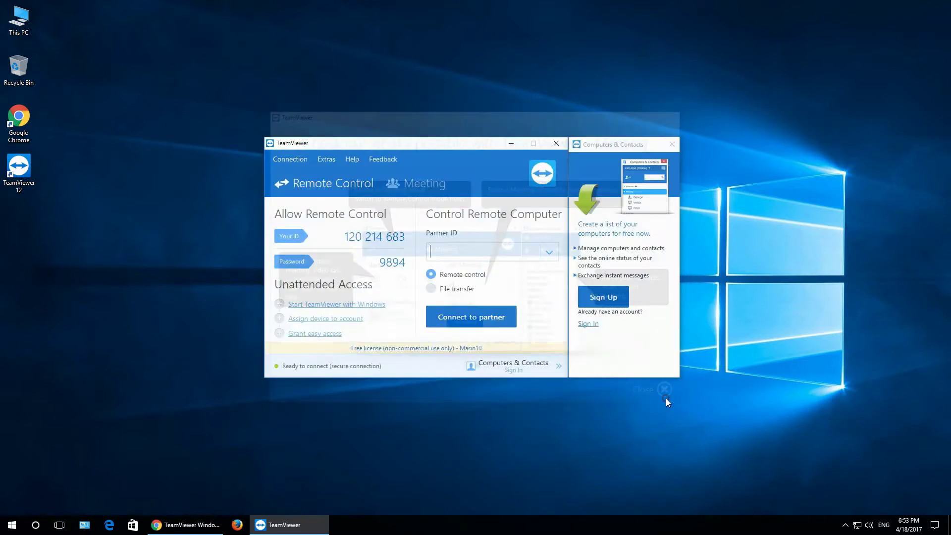
mouse_move(447, 139)
left_mouse_down()
mouse_move(490, 144)
mouse_move(432, 147)
left_mouse_up()
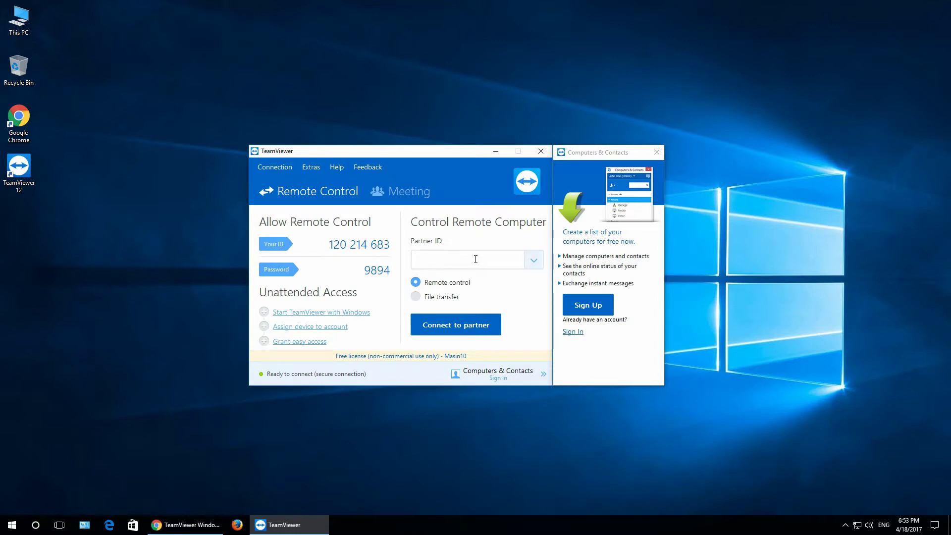
Step: Connect to the partner computer for remote control using the copied partner ID, and log on with the partner's password, retrying after the first attempt
key("ctrl+v")
key("Return")
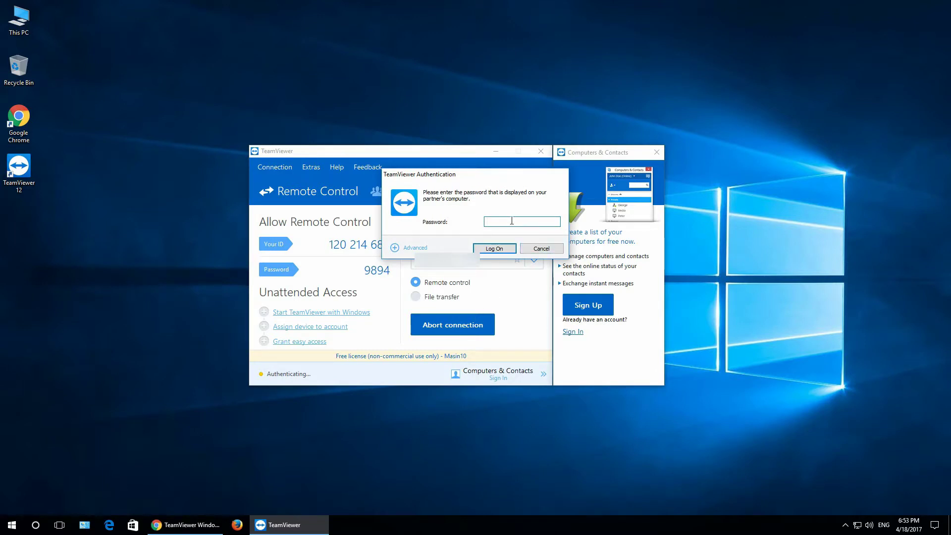
type("********")
left_click(492, 248)
type("***")
key("BackSpace")
key("BackSpace")
key("BackSpace")
type("********")
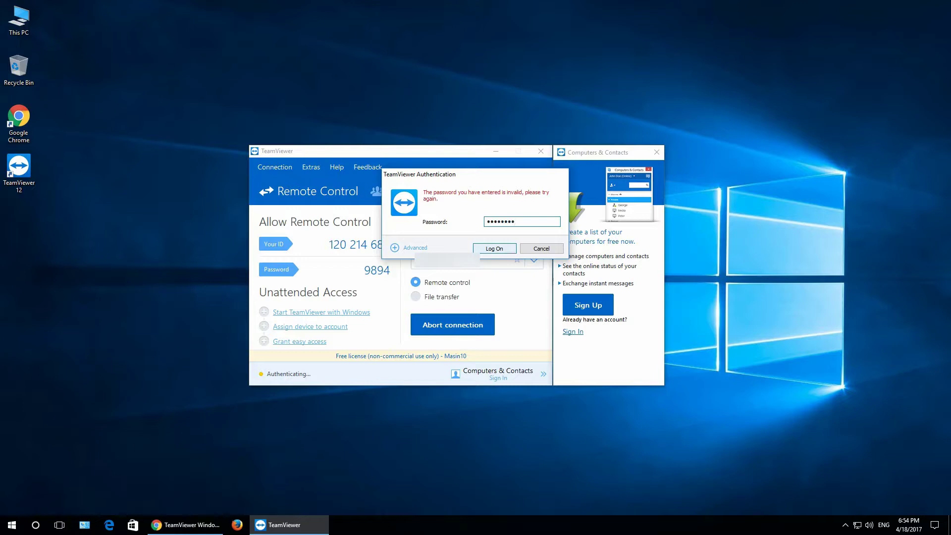
left_click(488, 246)
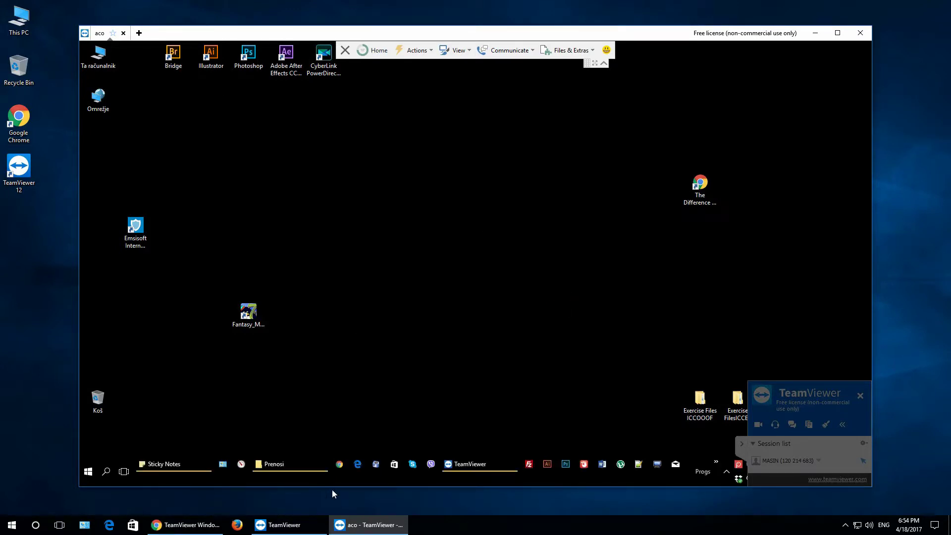
Step: Show the remote session in full screen, try the Scaled and Original display modes, and return to Best fit
left_click(595, 63)
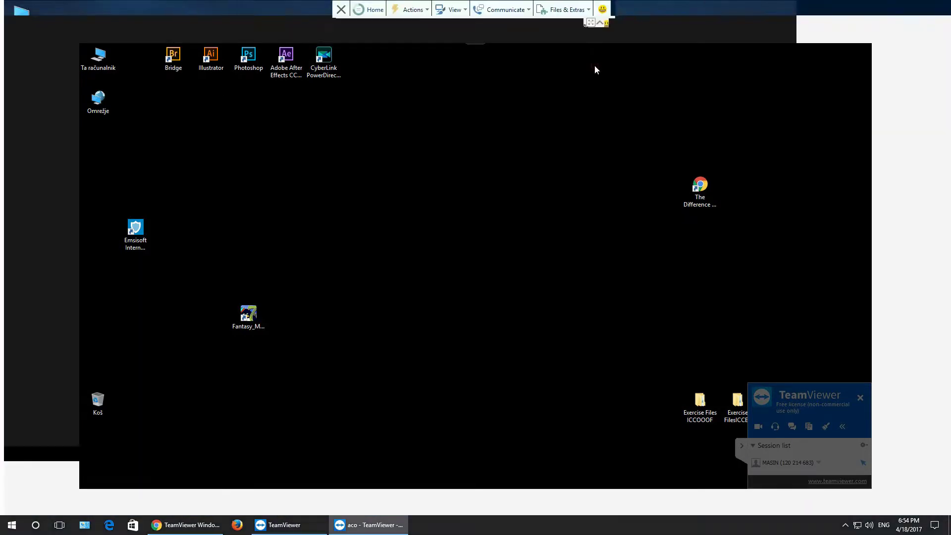
left_click(459, 9)
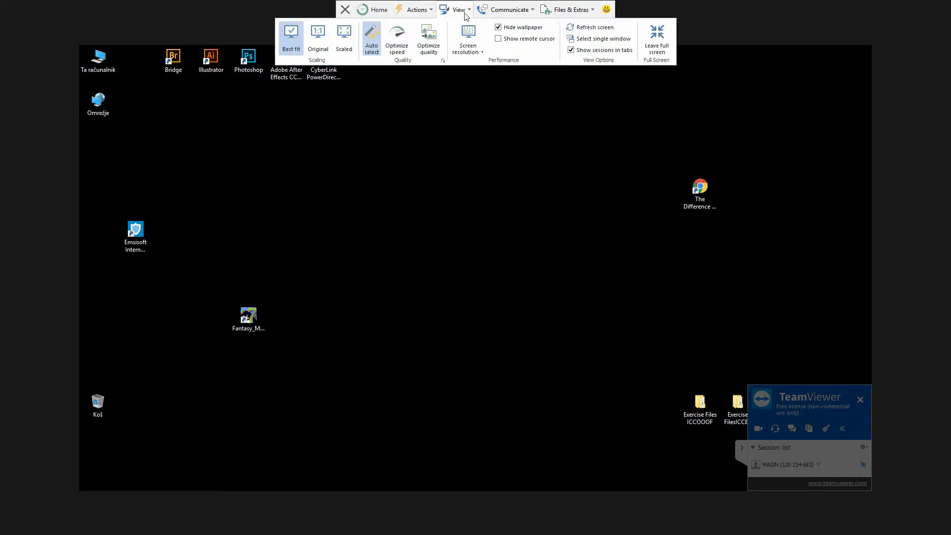
left_click(345, 39)
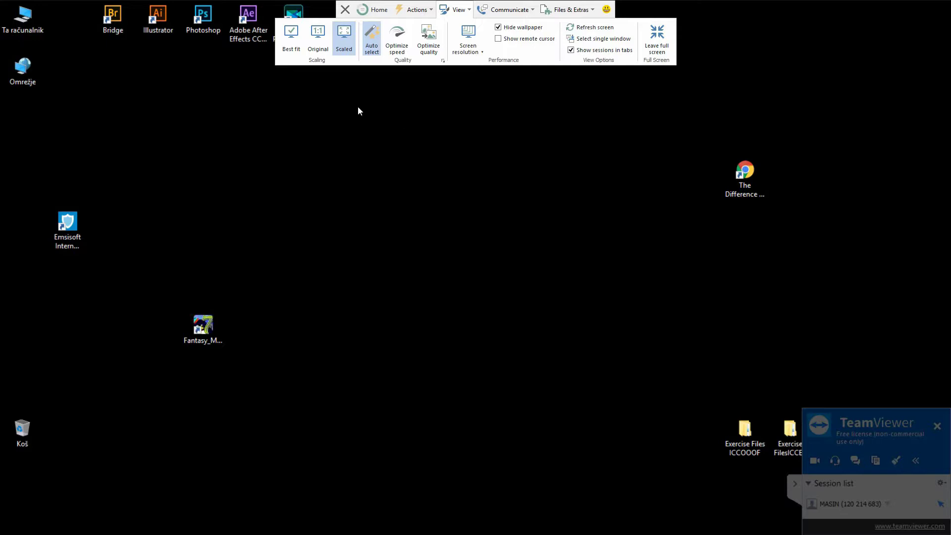
left_click(318, 37)
left_click(293, 43)
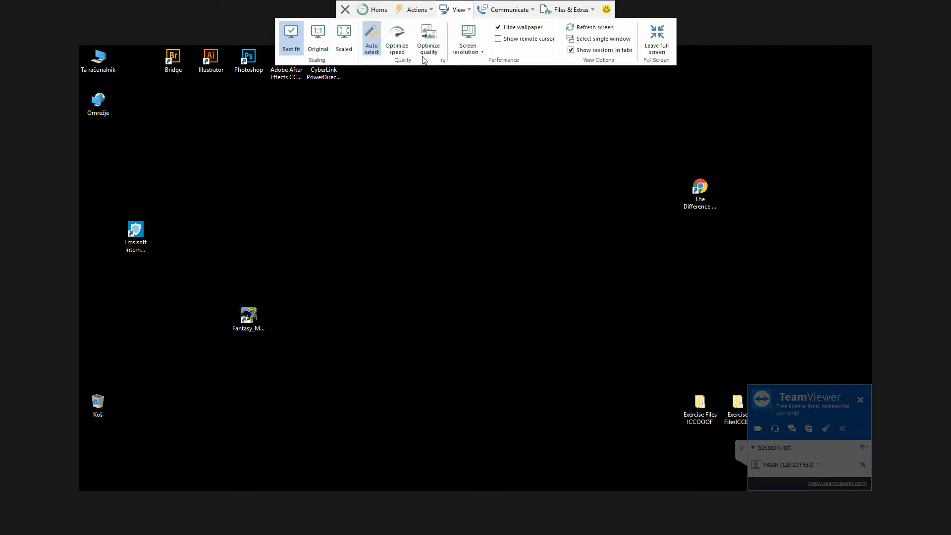
Step: Look over the session's Actions and the remote computer's General information page, and return to the remote desktop
left_click(411, 10)
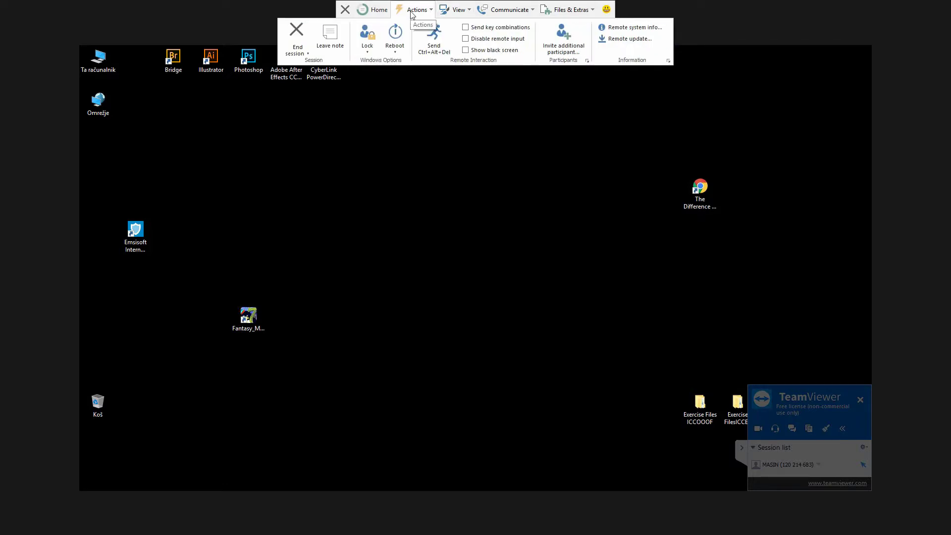
left_click(395, 55)
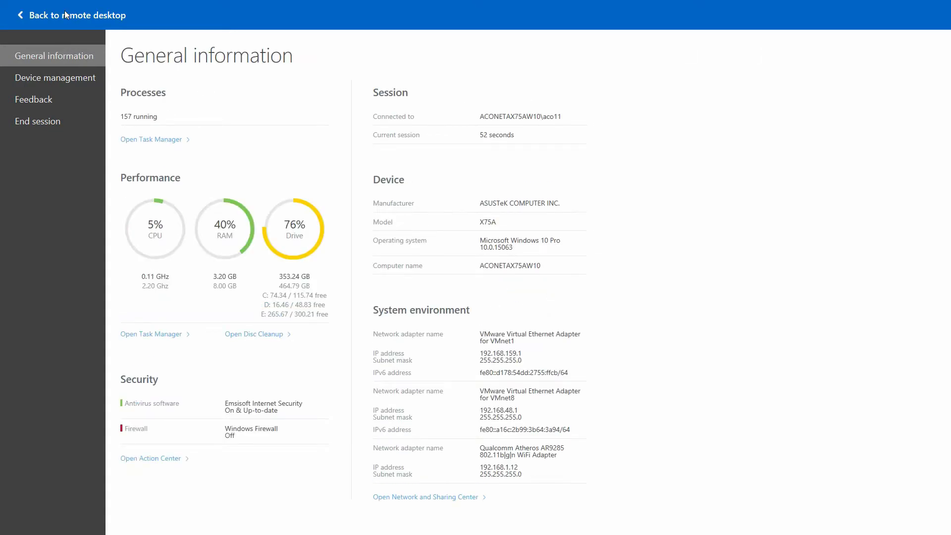
left_click(22, 16)
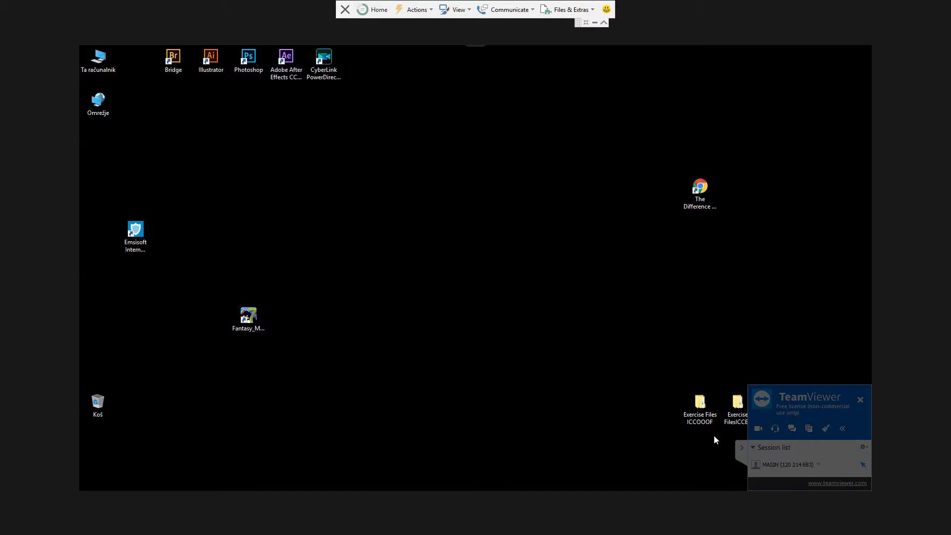
Step: Leave full screen mode, move the remote session window lower on the desktop, and minimize and restore it
left_click(587, 25)
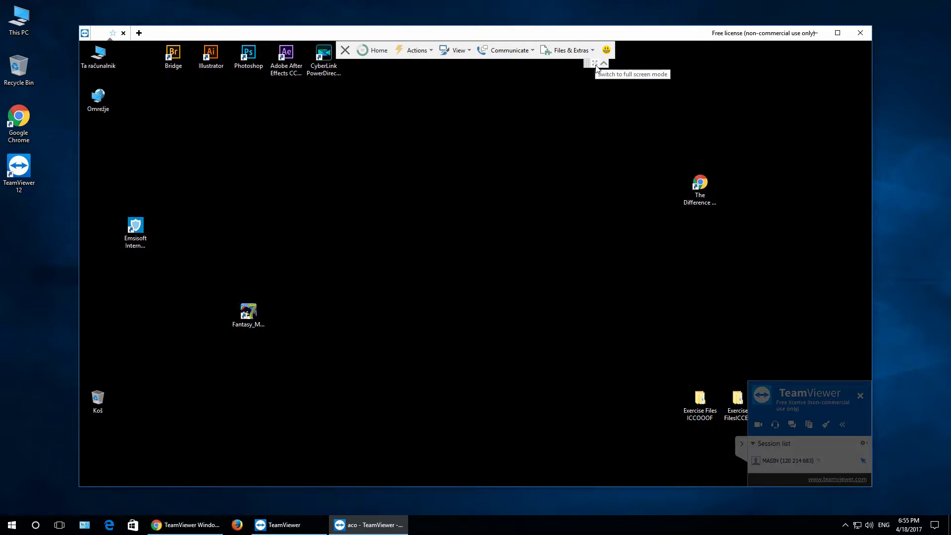
left_click_drag(609, 32, 664, 139)
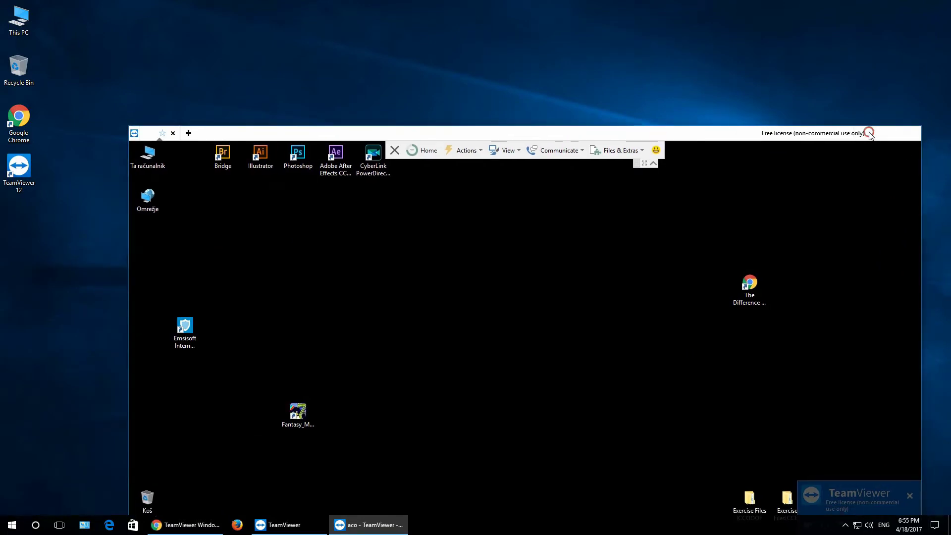
left_click(865, 133)
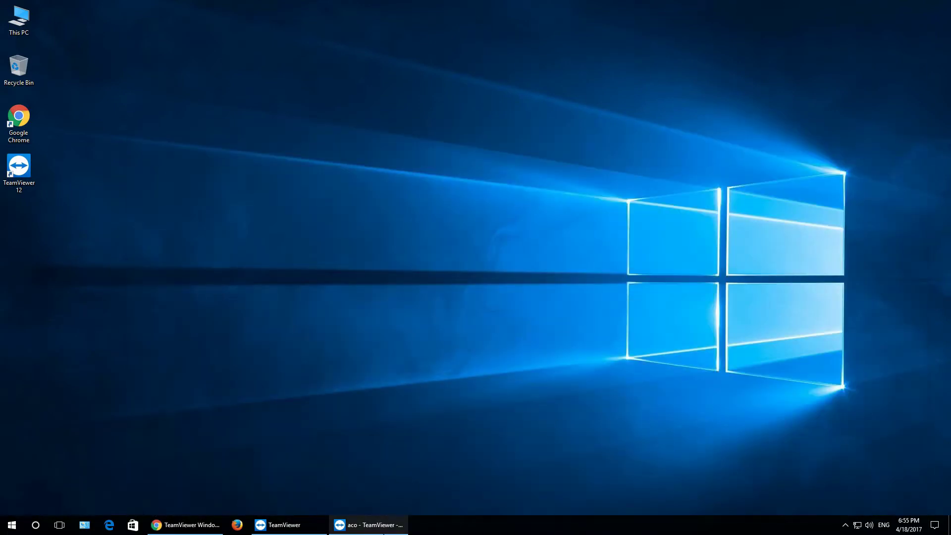
left_click(373, 525)
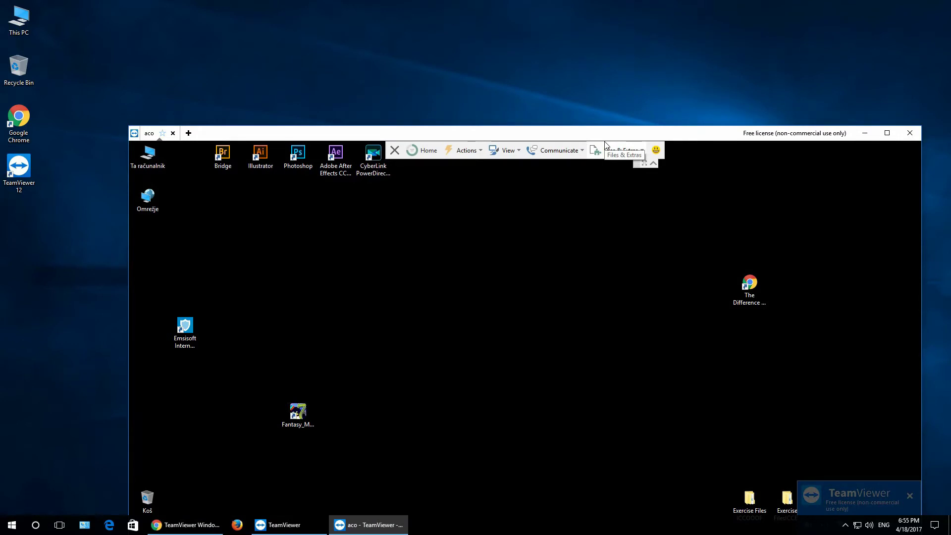
Step: End the remote control session and dismiss the Sponsored session message
left_click(397, 154)
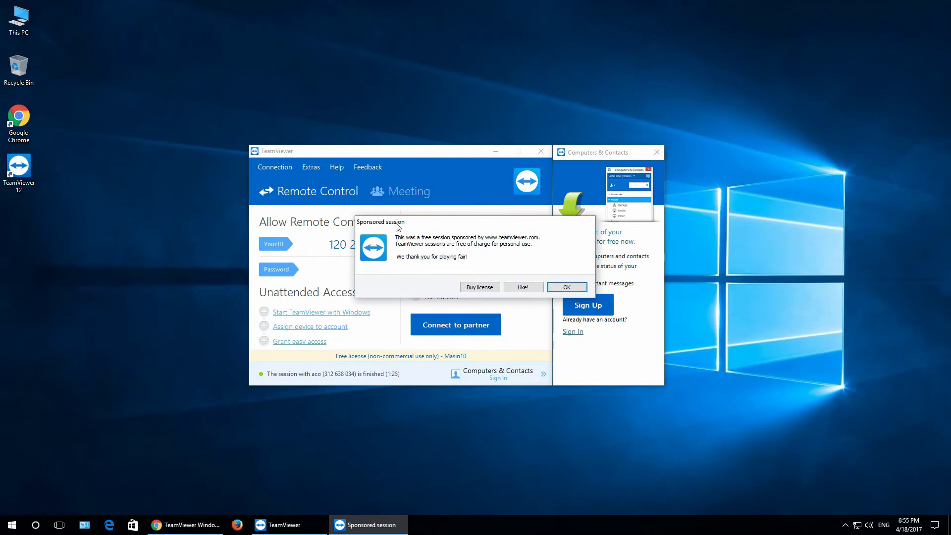
left_click_drag(402, 222, 438, 242)
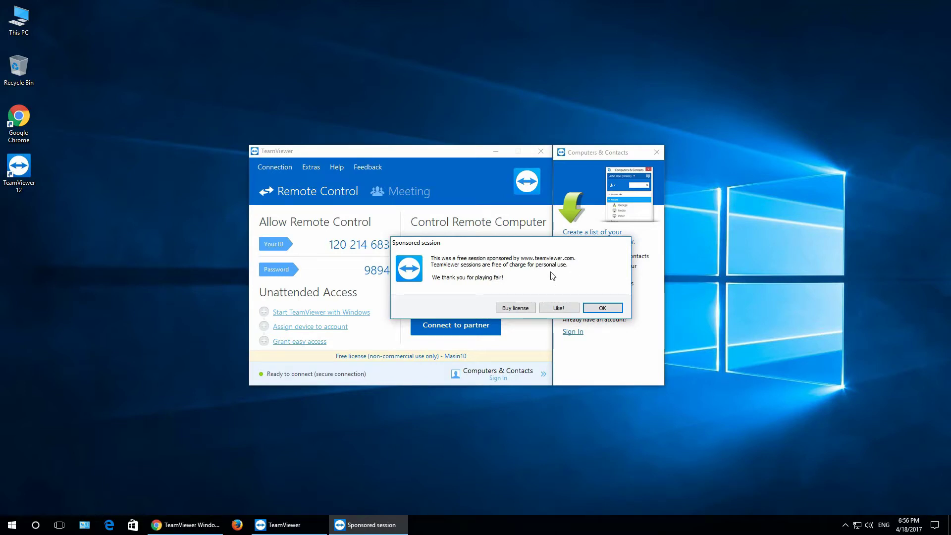
left_click(605, 308)
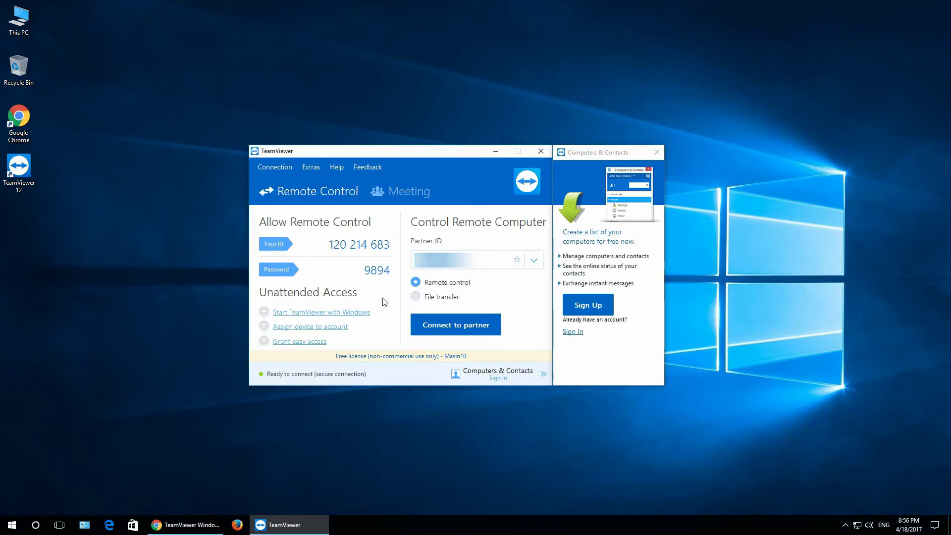
Step: Enable Start TeamViewer with Windows under Unattended Access and highlight this computer's random password
left_click(368, 313)
left_click(353, 313)
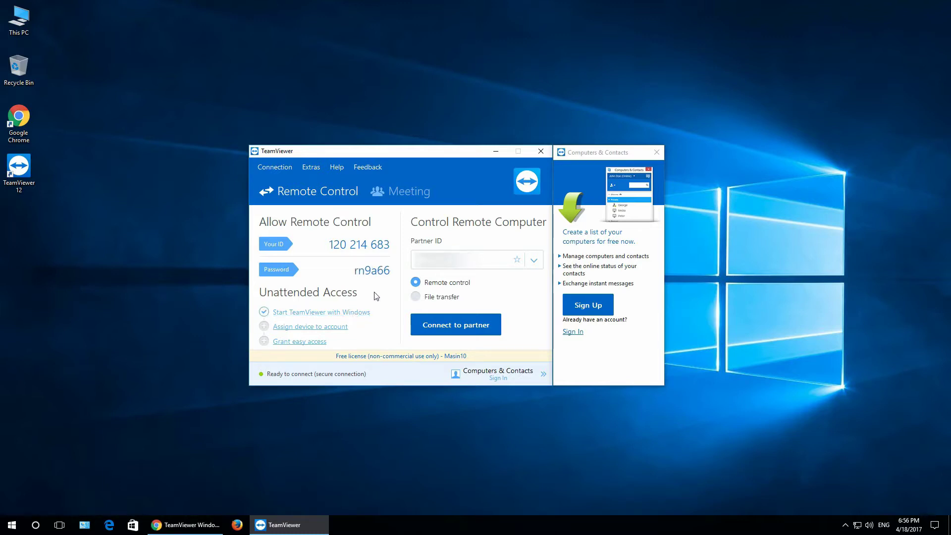
mouse_move(358, 270)
left_mouse_down()
mouse_move(400, 274)
mouse_move(363, 270)
left_mouse_up()
left_click(365, 269)
left_click(390, 273)
left_click_drag(354, 271, 388, 270)
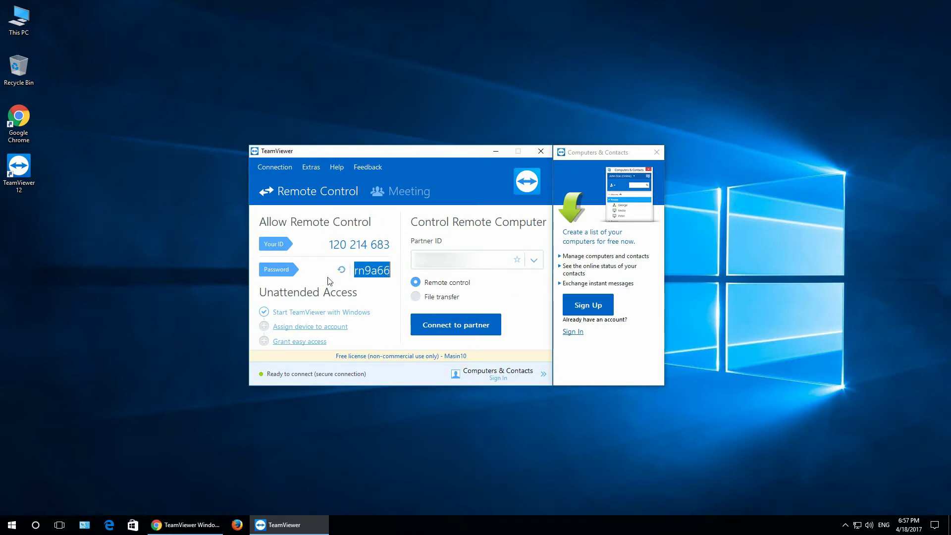
left_click_drag(354, 270, 396, 269)
Step: Set a personal password for unattended access, enter it again as confirmation and save the options
left_click(341, 270)
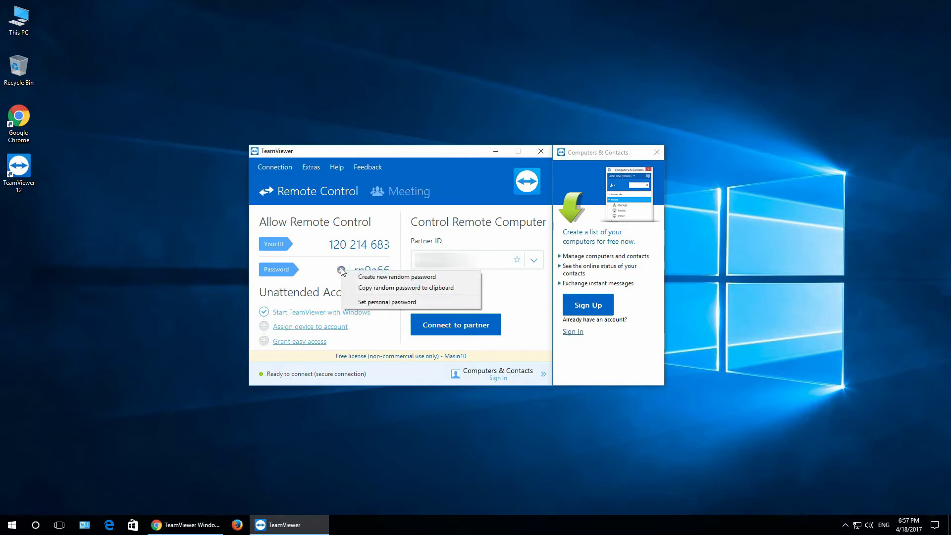
left_click(398, 303)
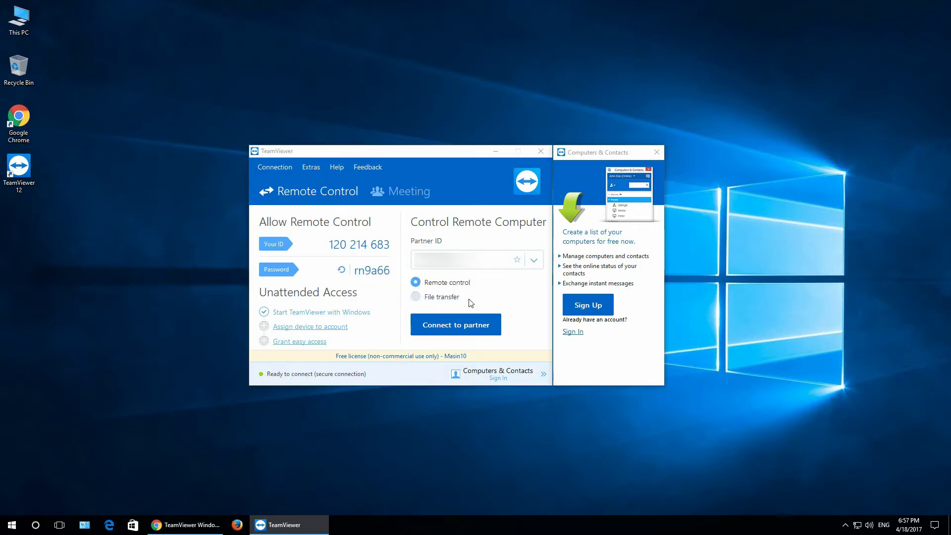
left_click(506, 210)
left_click(506, 195)
type("•••••••••••")
key("Tab")
type("•••••••••••")
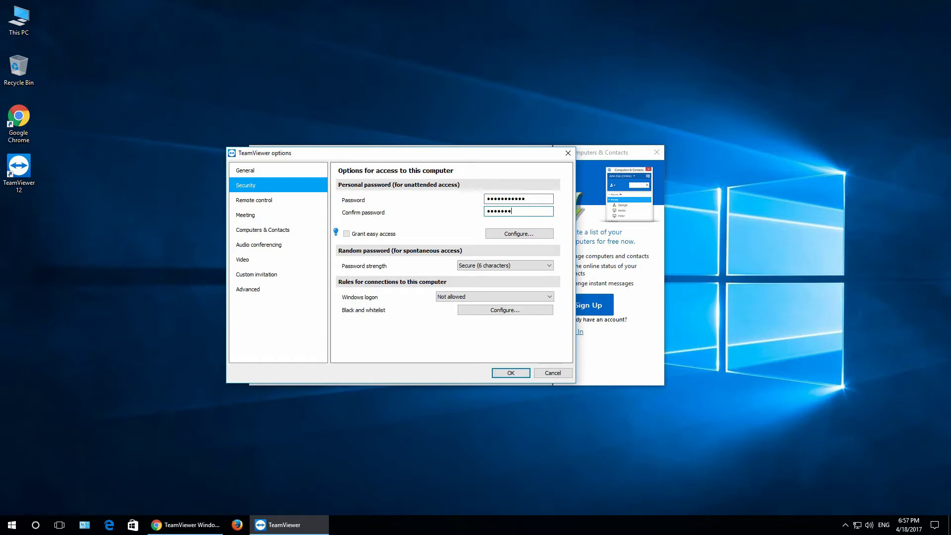
left_click(510, 372)
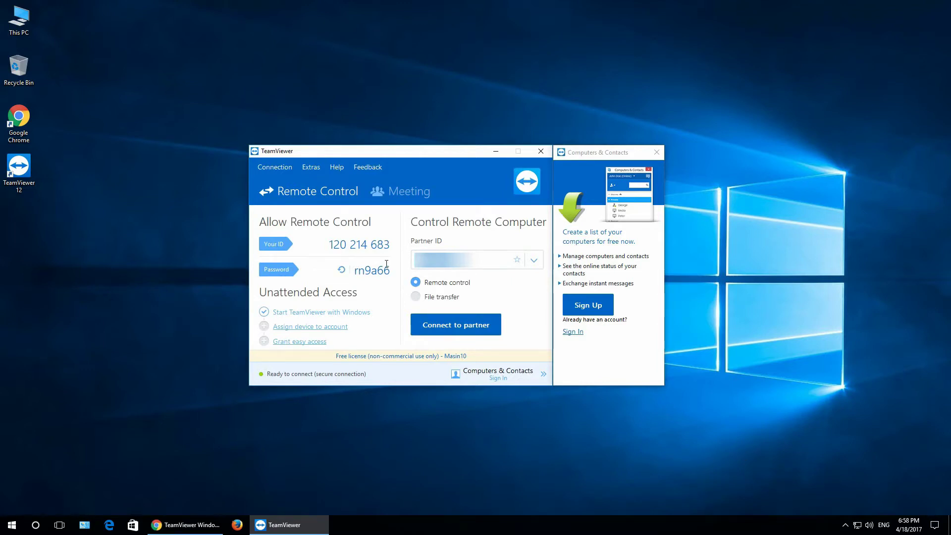
Step: Highlight this computer's ID, open the TeamViewer options, set the display name to ACOnet and move the options dialog aside
left_click_drag(325, 244, 397, 244)
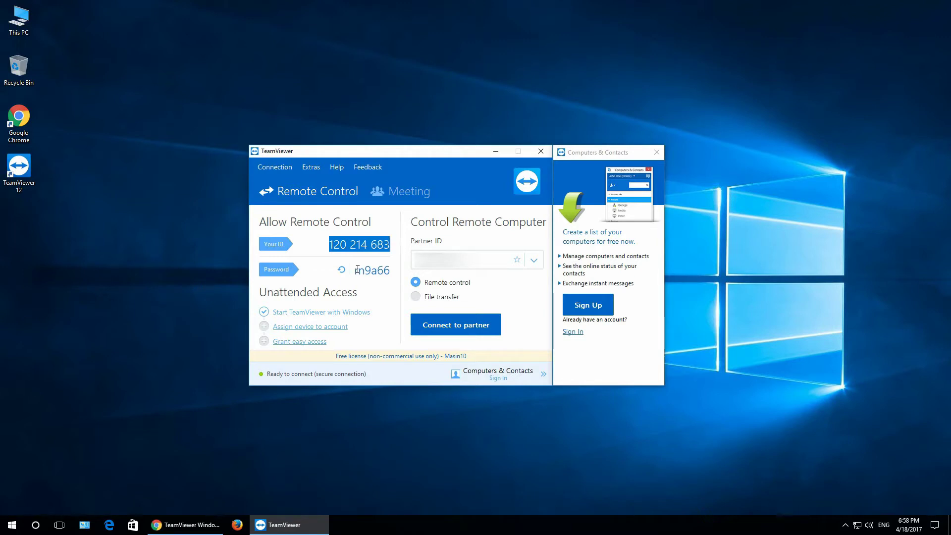
left_click(308, 169)
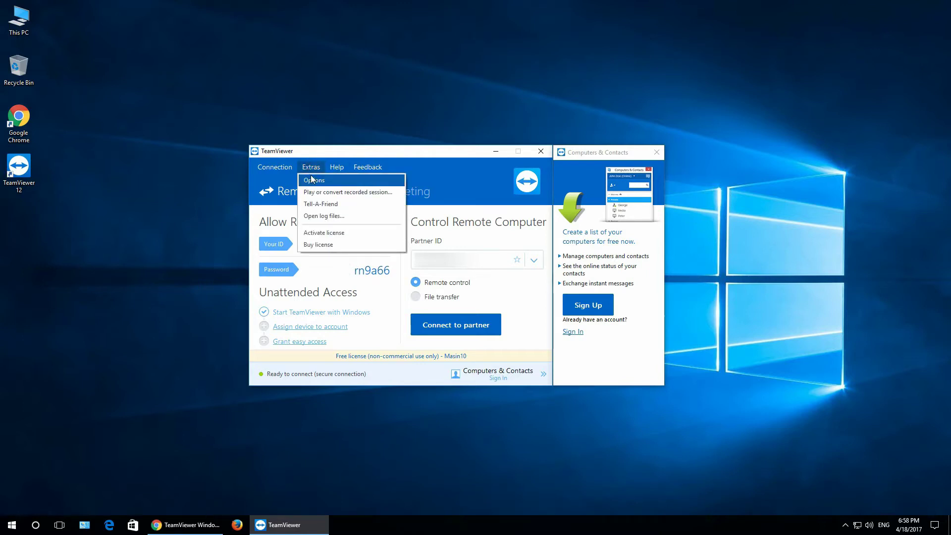
left_click(311, 180)
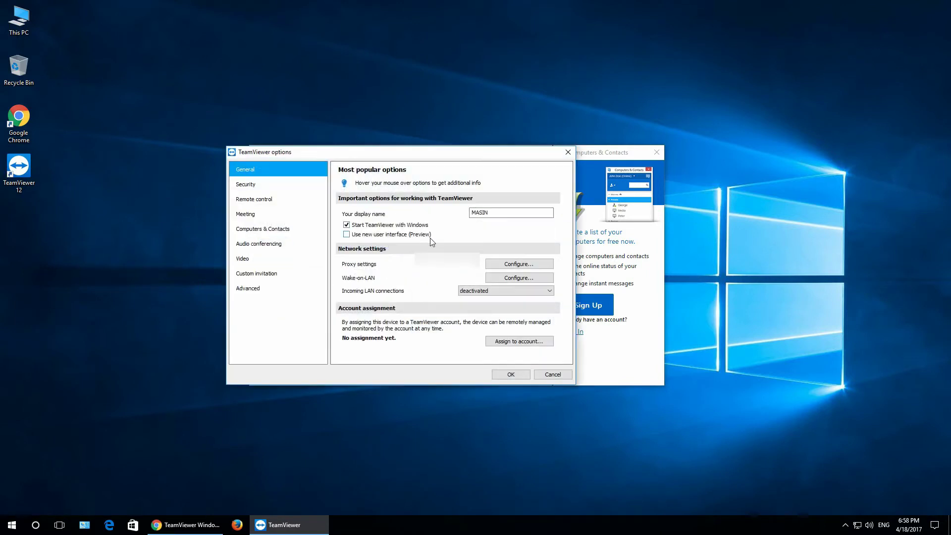
double_click(504, 212)
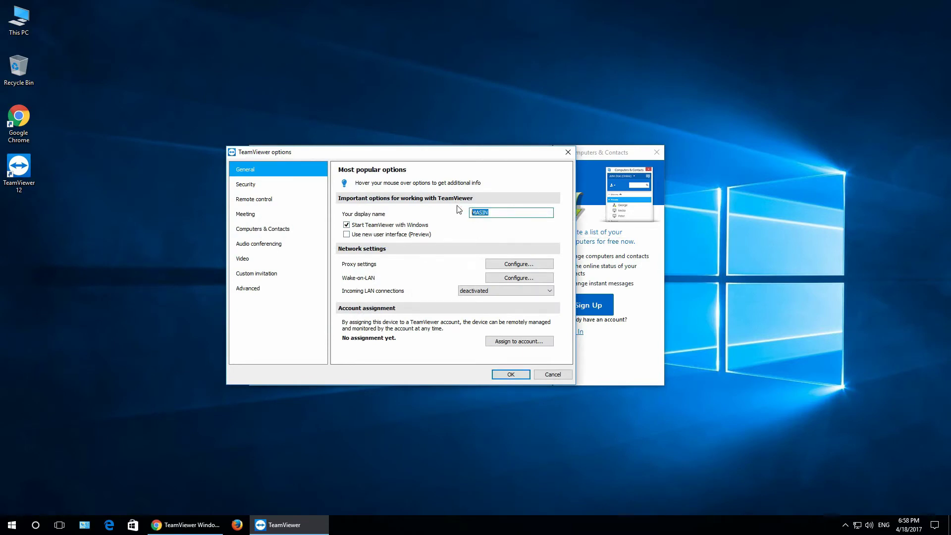
type("ACOnet")
left_click_drag(393, 159, 569, 179)
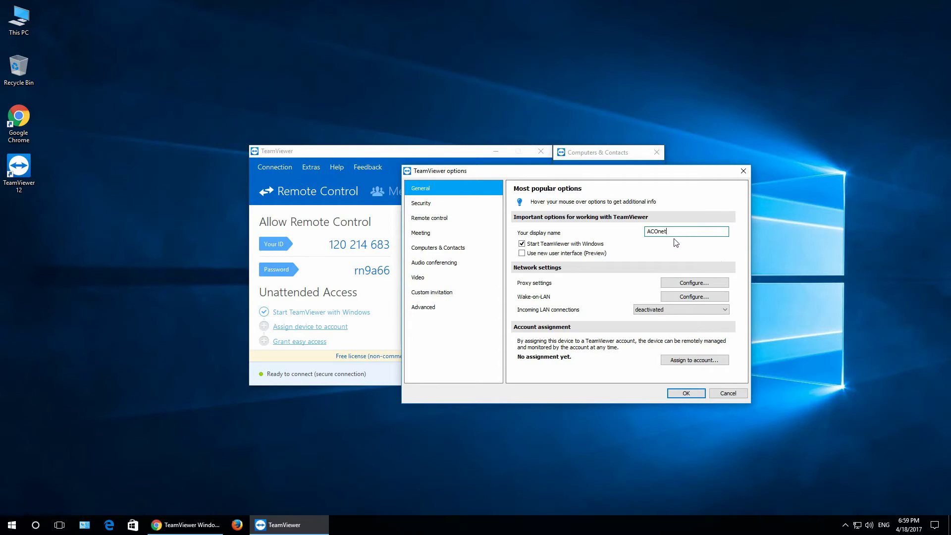
Step: Set Incoming LAN connections to accept in the General network settings
mouse_move(537, 249)
left_click(654, 313)
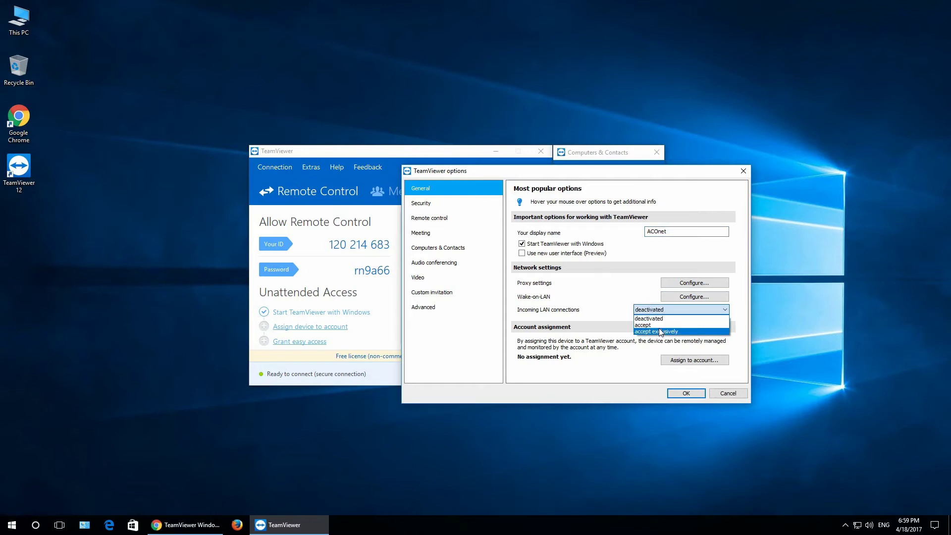
left_click(657, 326)
left_click(658, 308)
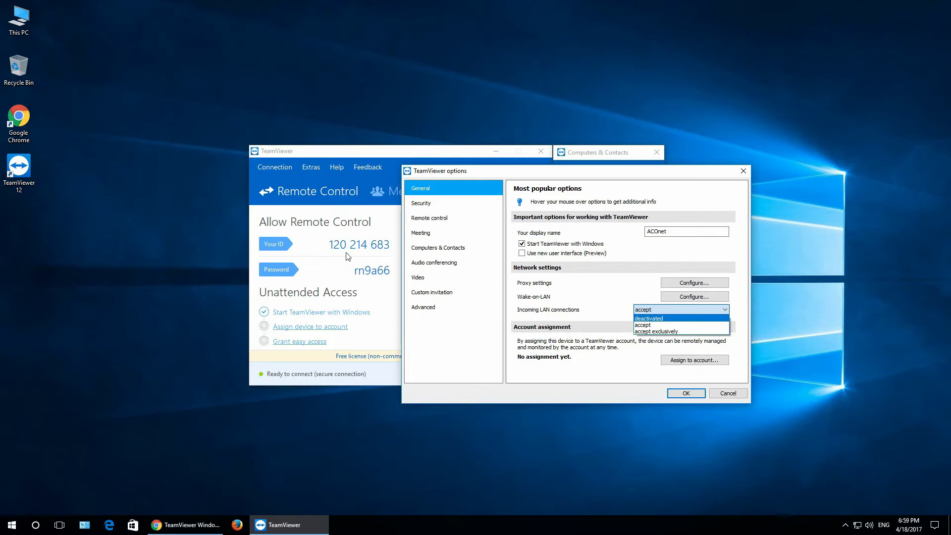
left_click(697, 325)
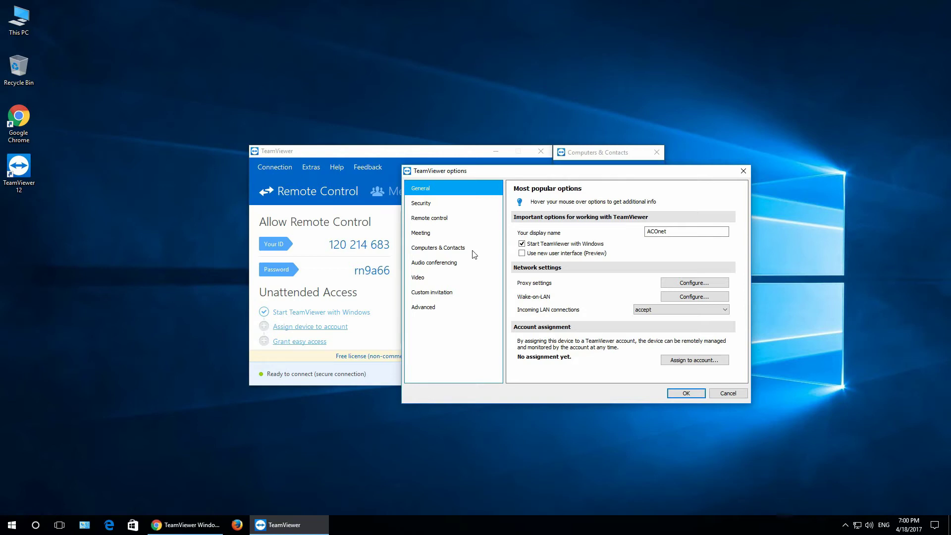
left_click(328, 243)
Step: Review the personal password fields in the Security options, and disable Remove remote wallpaper in the Remote control options
left_click(422, 207)
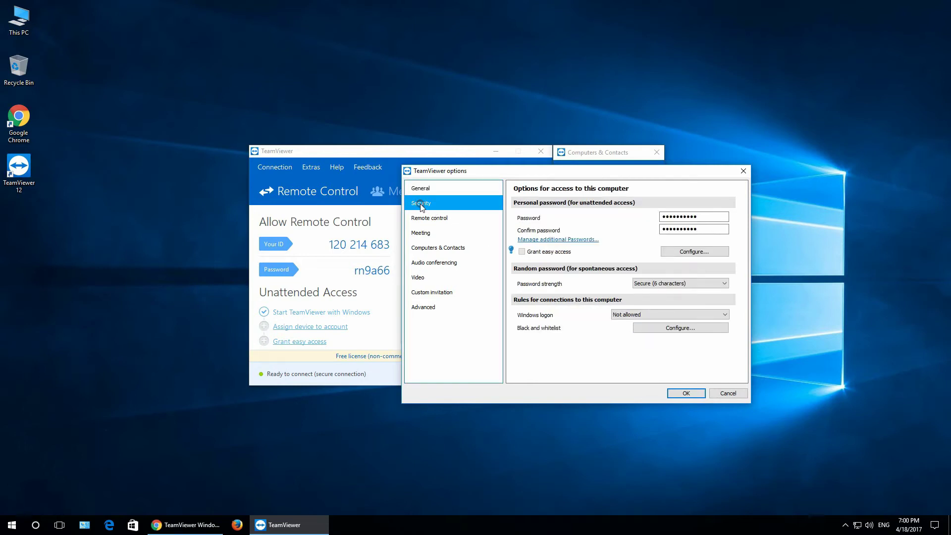
left_click_drag(698, 217, 653, 229)
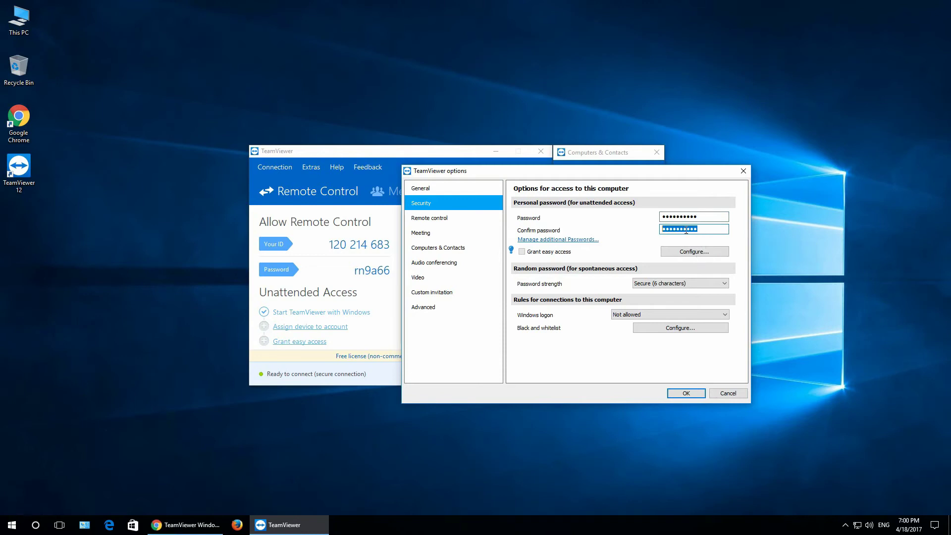
left_click(441, 223)
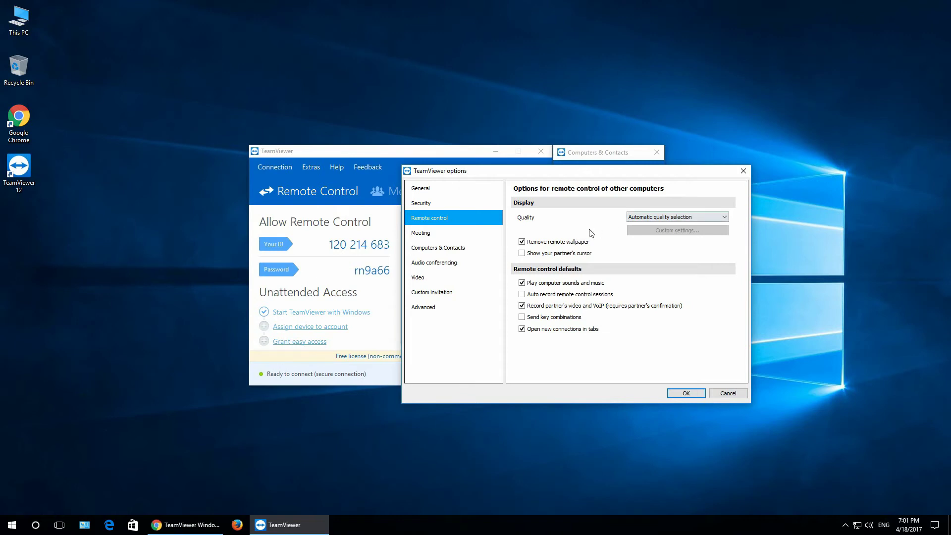
left_click(530, 242)
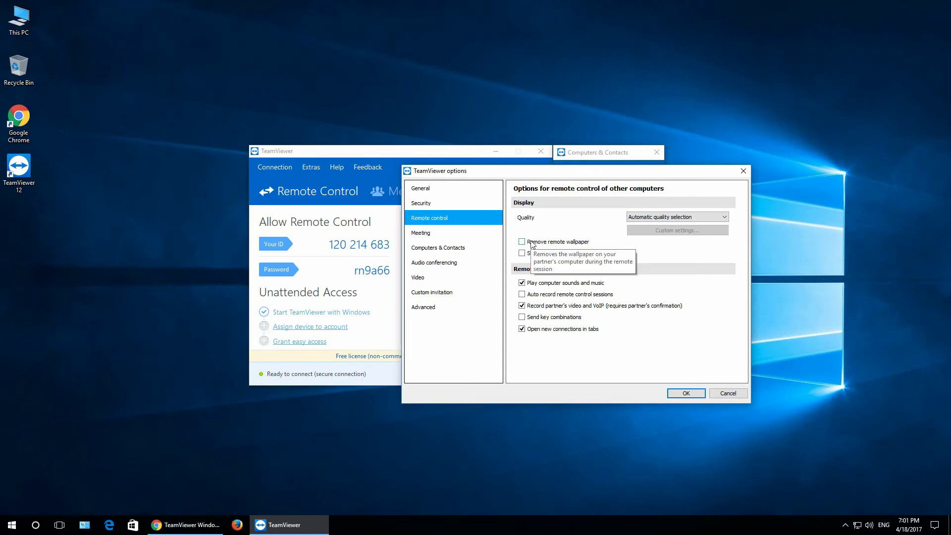
Step: Enable Remove remote wallpaper and Show your partner's cursor, toggle Play computer sounds and music, and open the Meeting options
left_click(532, 242)
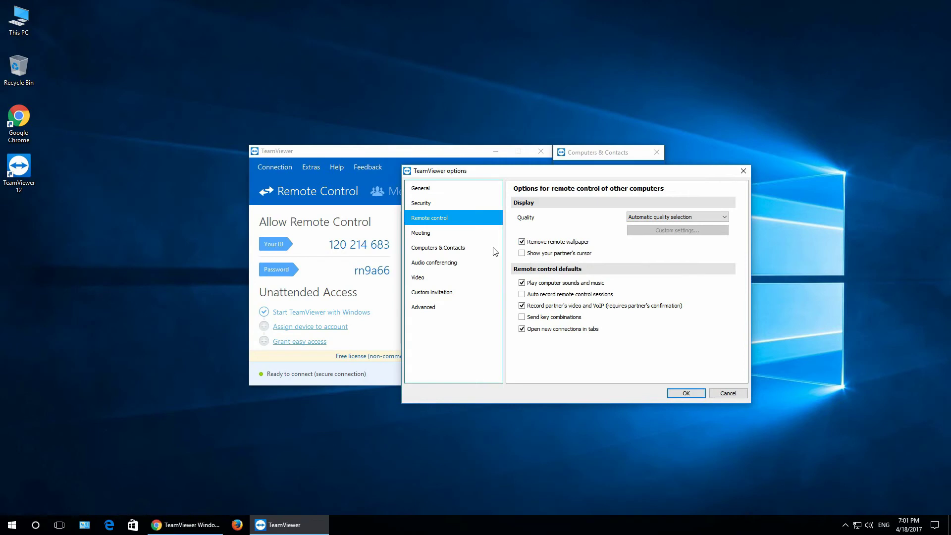
left_click(532, 254)
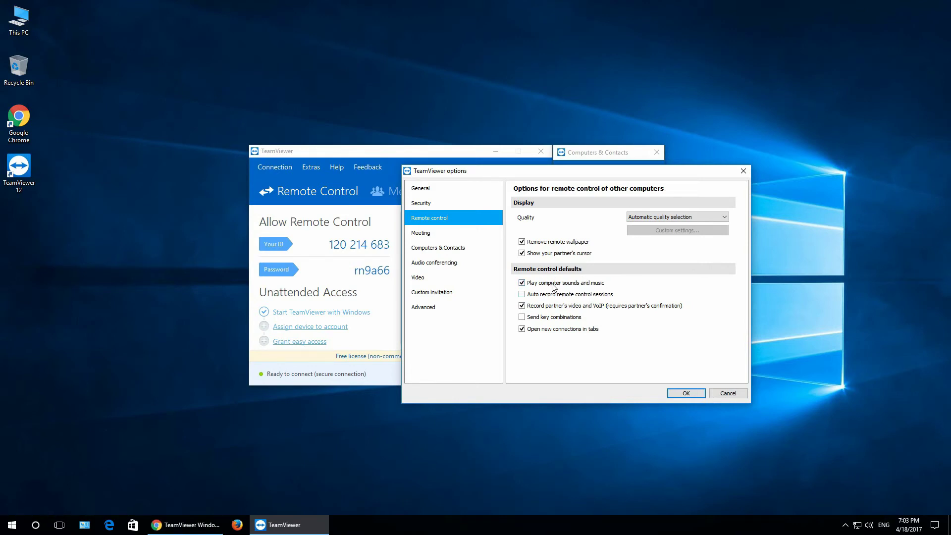
left_click(522, 284)
left_click(445, 232)
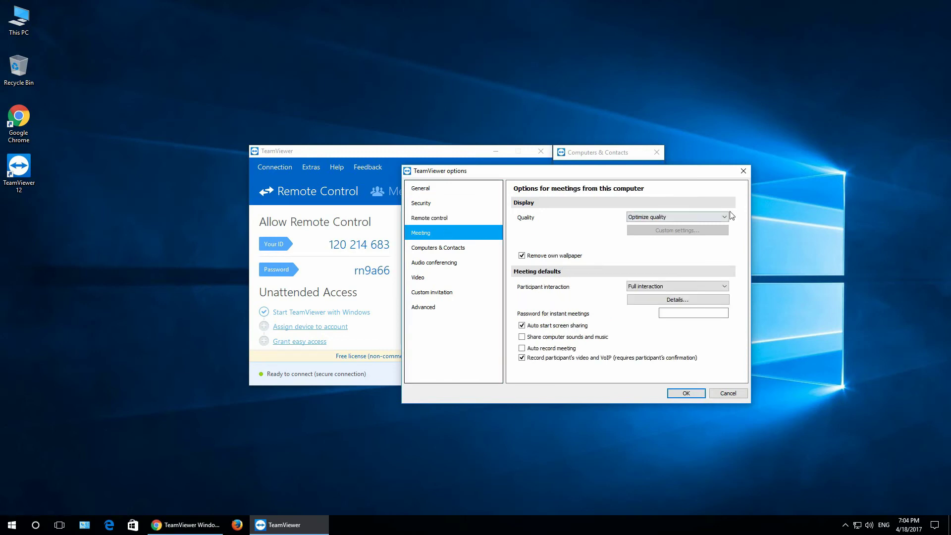
Step: Try Custom settings for the meeting display quality, cancel its color adjustments and select Optimize quality instead
left_click(673, 217)
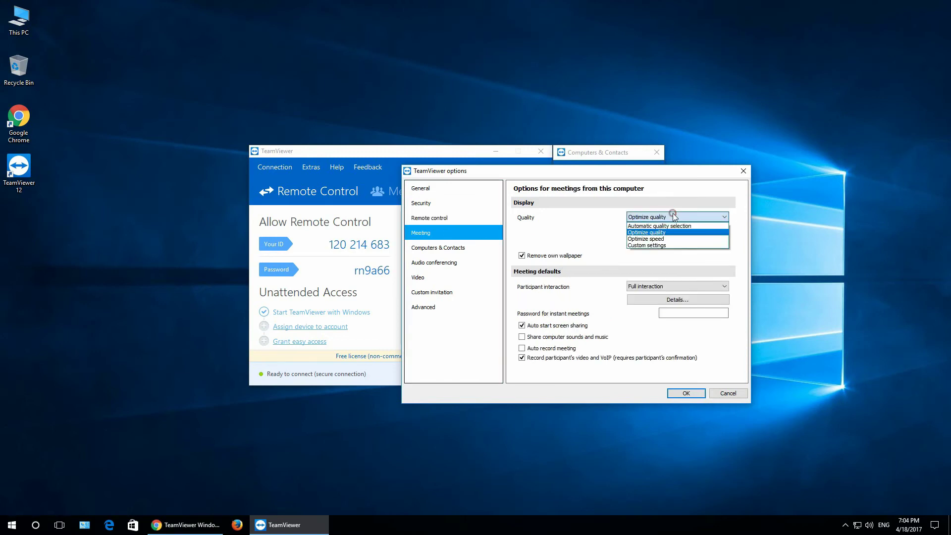
left_click(672, 245)
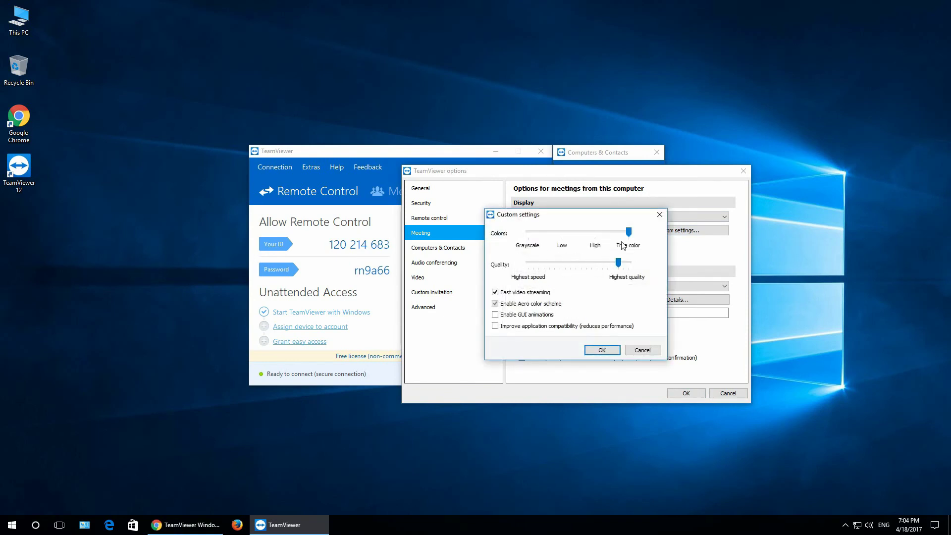
left_click_drag(629, 230, 667, 230)
left_click(642, 350)
left_click(662, 218)
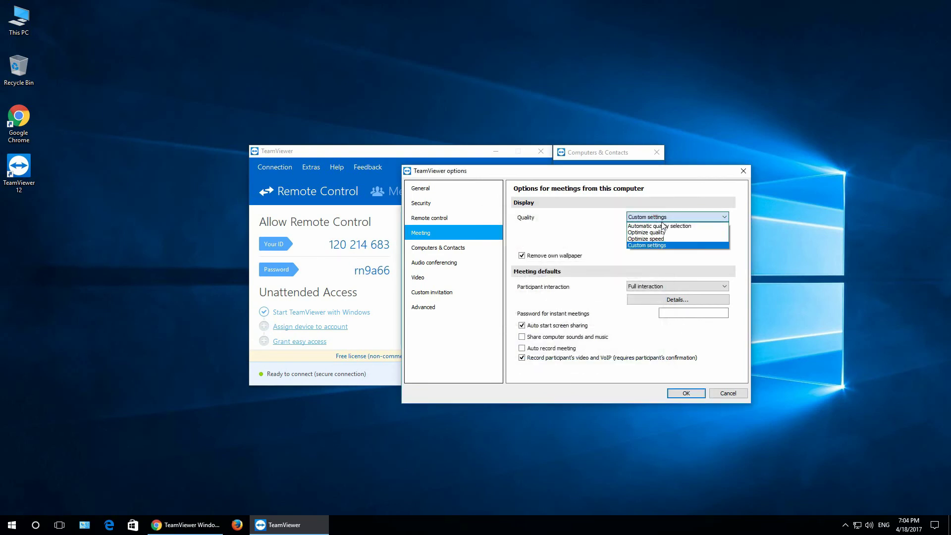
left_click(685, 233)
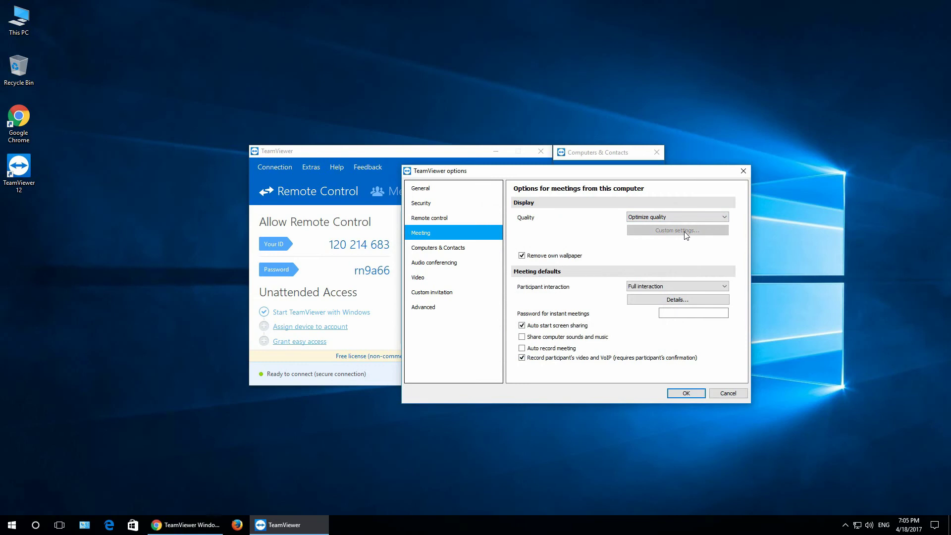
Step: Set the meeting display quality to Optimize speed and save the TeamViewer options
left_click(675, 217)
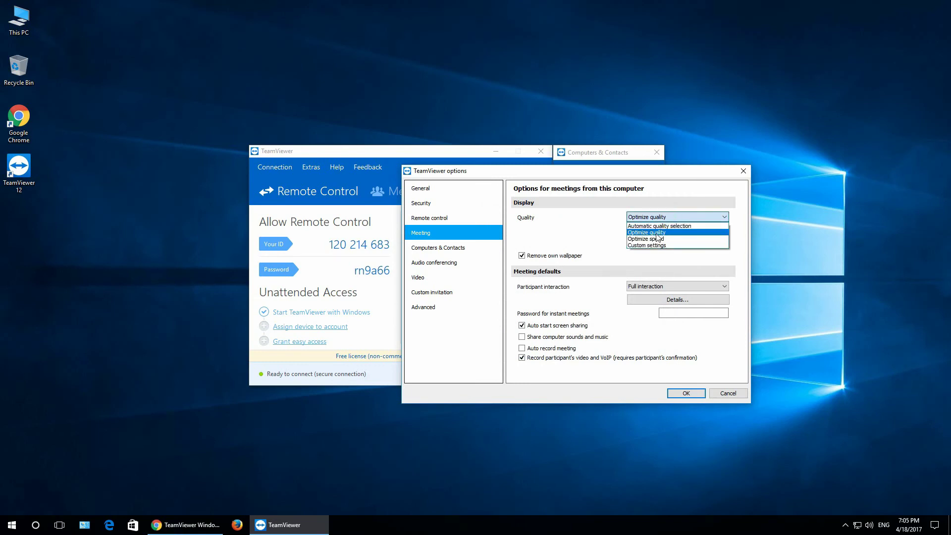
left_click(667, 239)
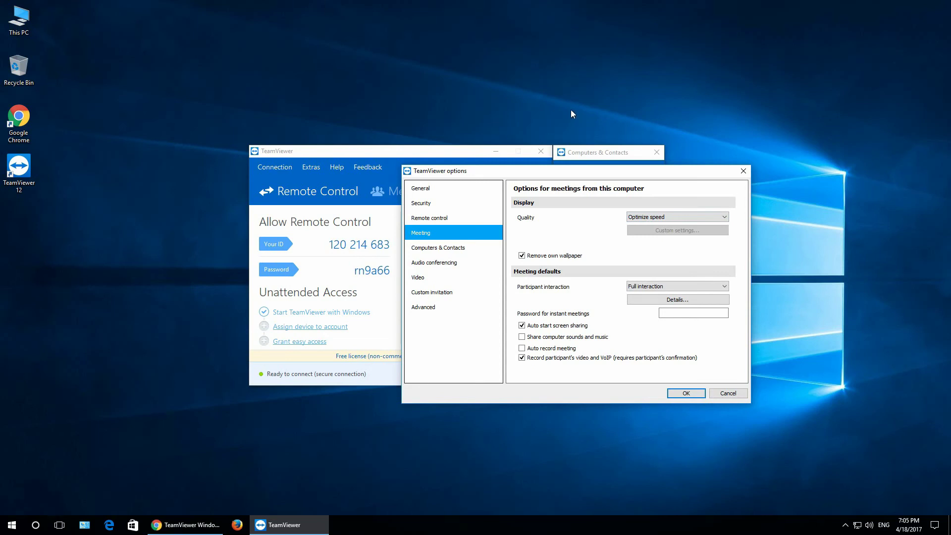
left_click(681, 394)
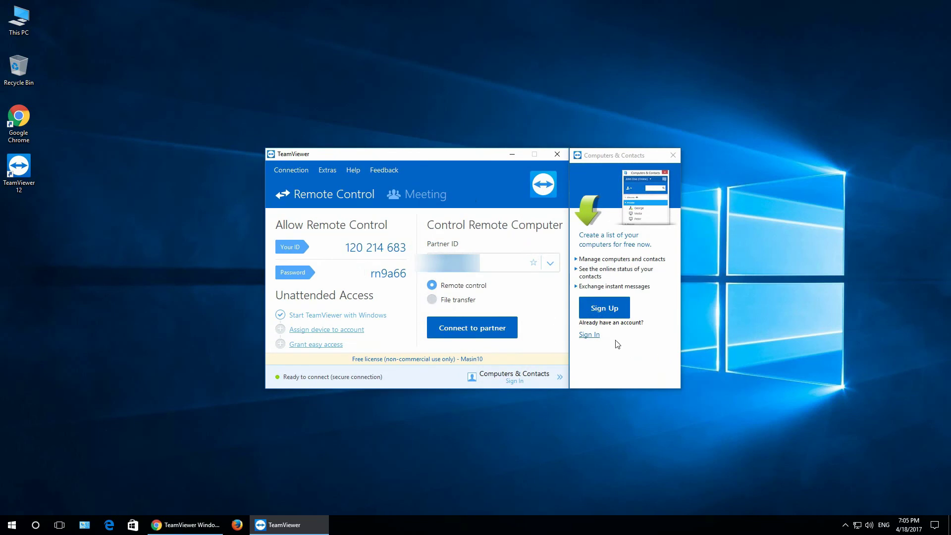